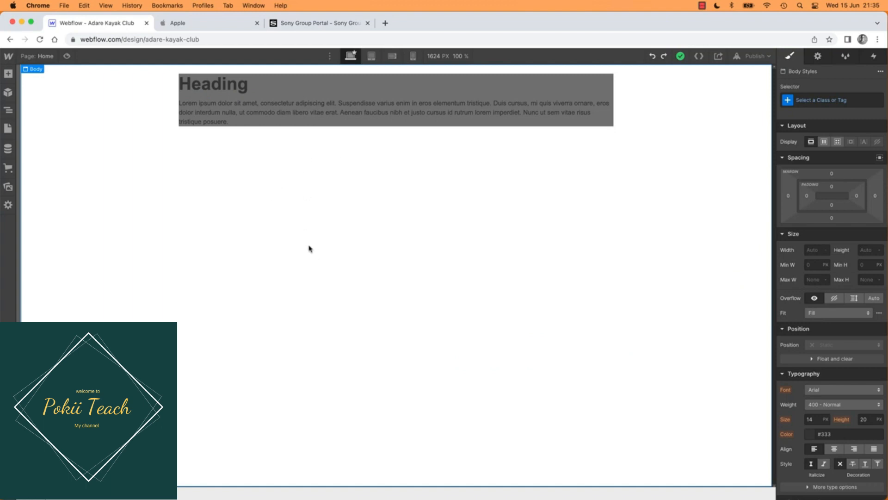
# Step: Select the page's main heading and view the Hi Fi.jpeg design mockup in Preview before returning to the Webflow page
pyautogui.click(8, 73)
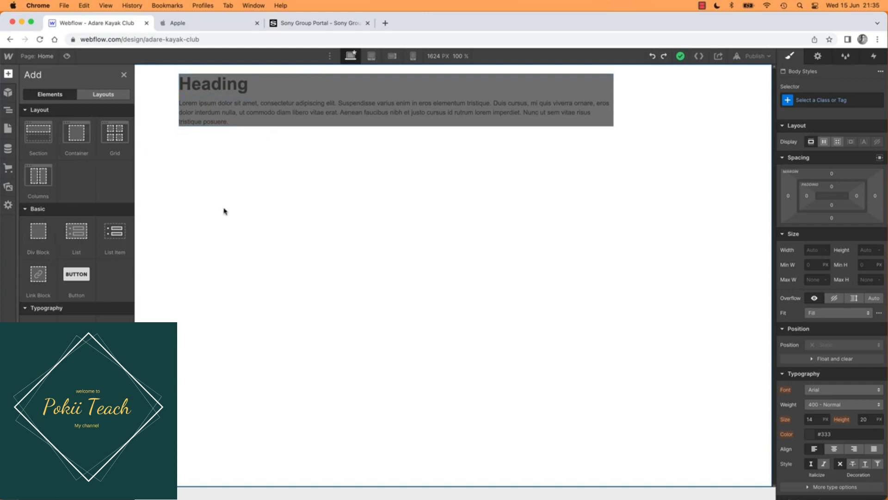
pyautogui.click(241, 88)
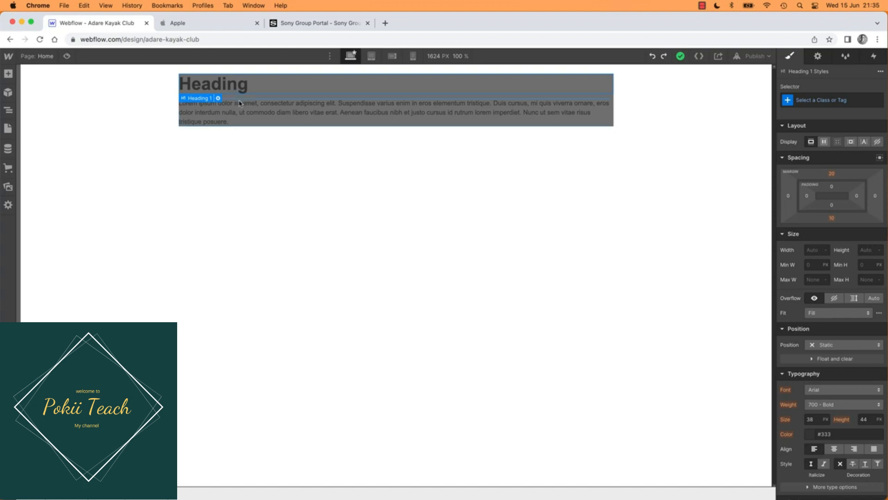
pyautogui.press('super+Tab')
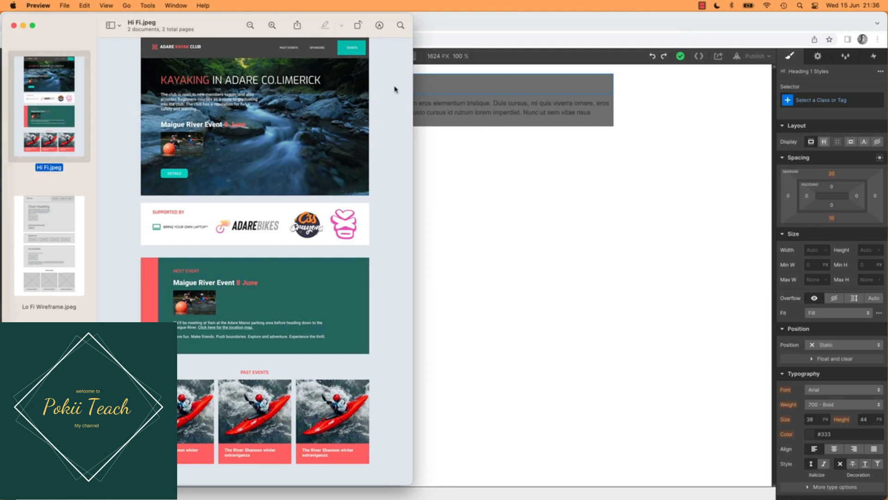
pyautogui.click(444, 145)
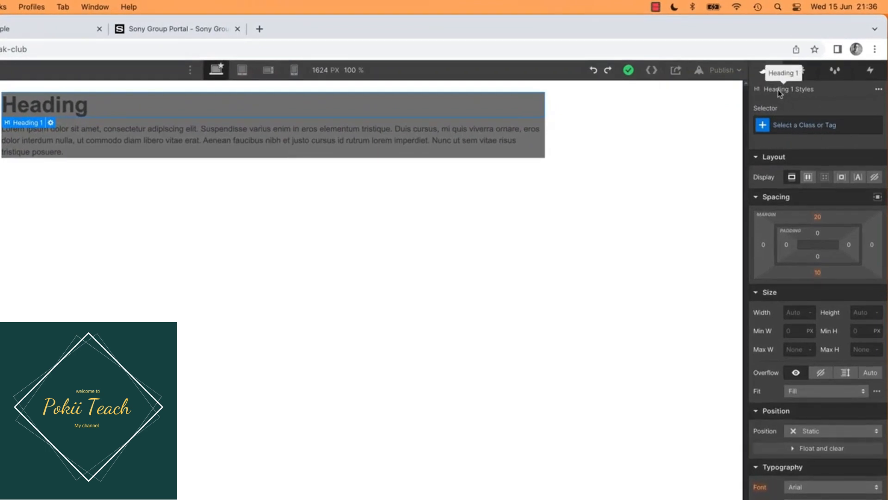
# Step: Create a new class for the selected heading, named with the author's first name in possessive form followed by "Heading"
pyautogui.click(786, 127)
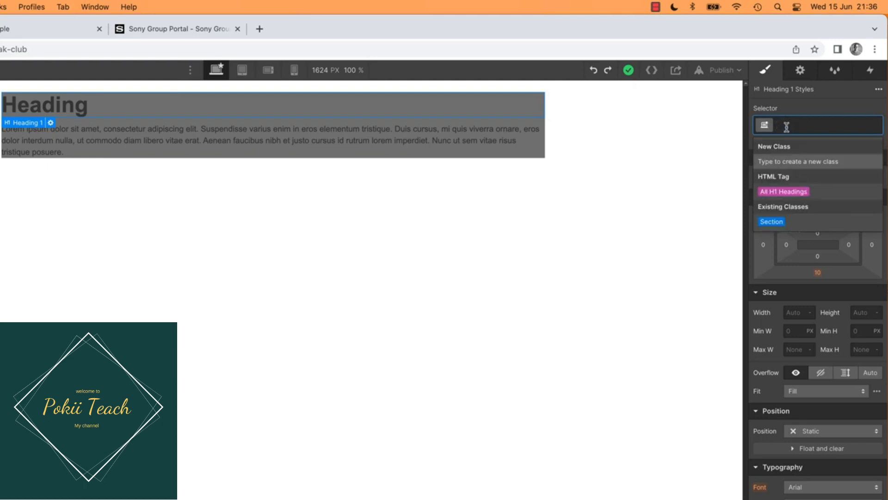
pyautogui.write('Dans K')
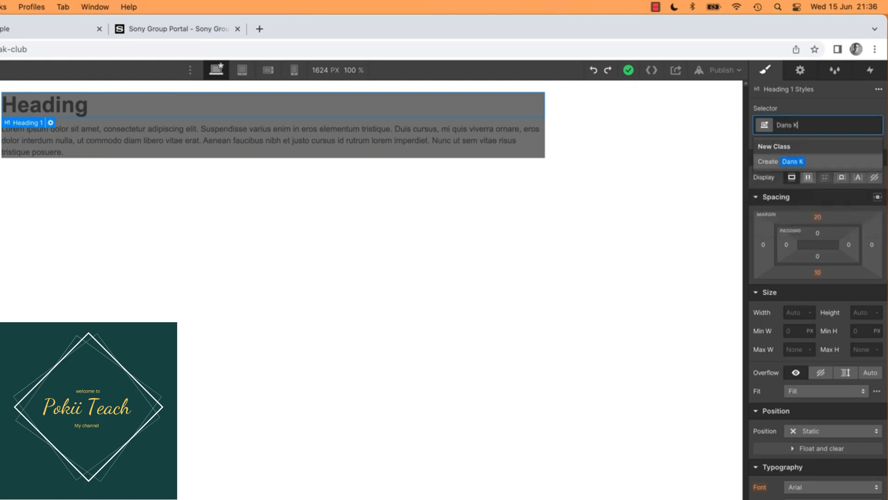
pyautogui.press('BackSpace')
pyautogui.write('Heading')
pyautogui.press('Return')
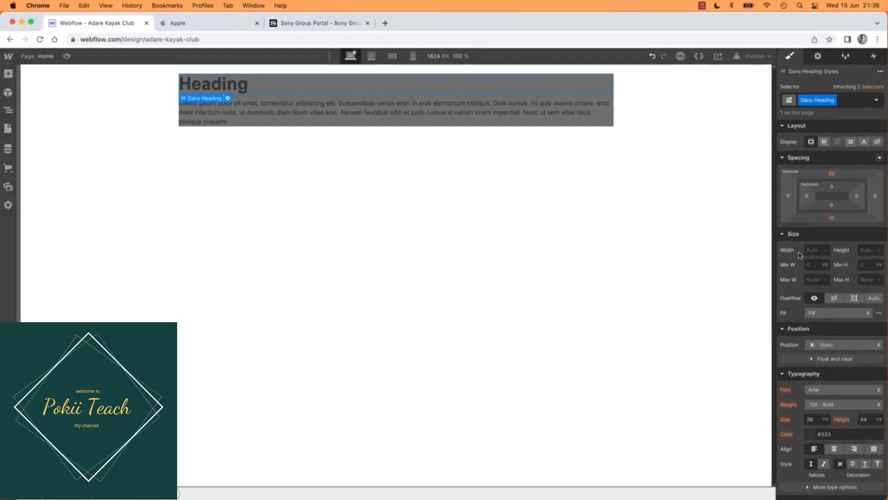
# Step: Set the heading class's text colour to white (#ffffff)
pyautogui.scroll(-3, 802, 342)
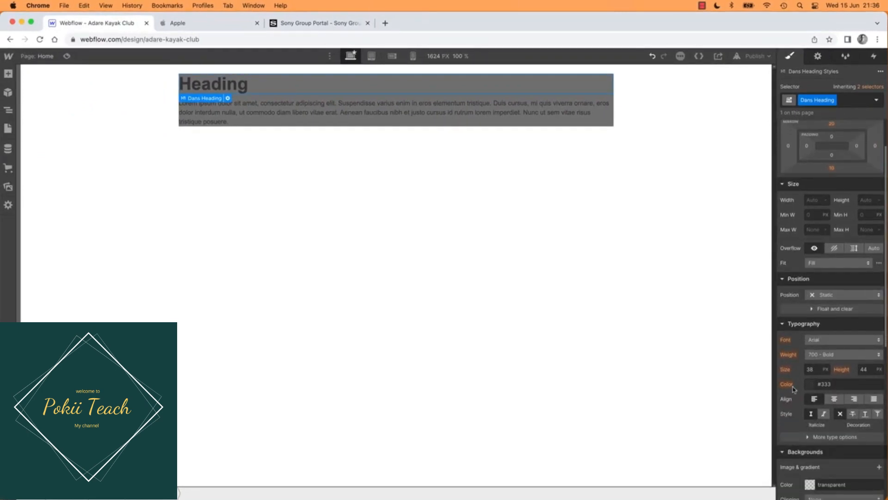
pyautogui.click(811, 385)
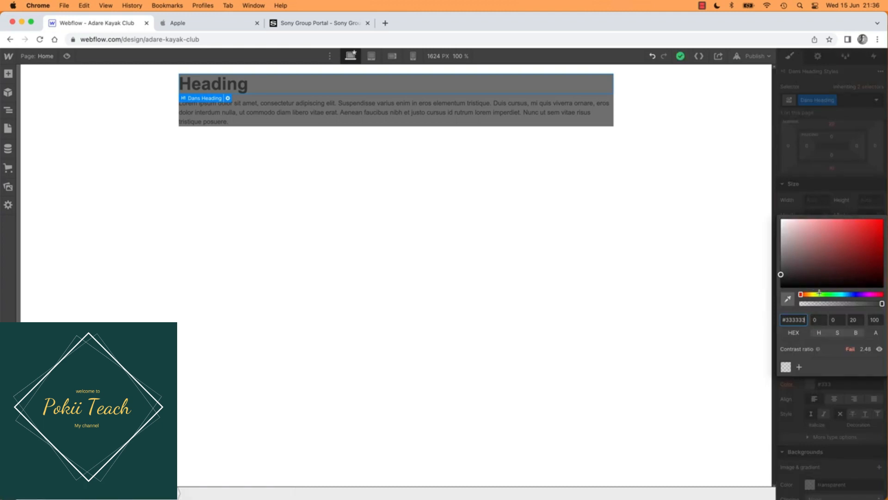
pyautogui.moveTo(819, 294); pyautogui.dragTo(840, 294)
pyautogui.moveTo(781, 275); pyautogui.dragTo(759, 201)
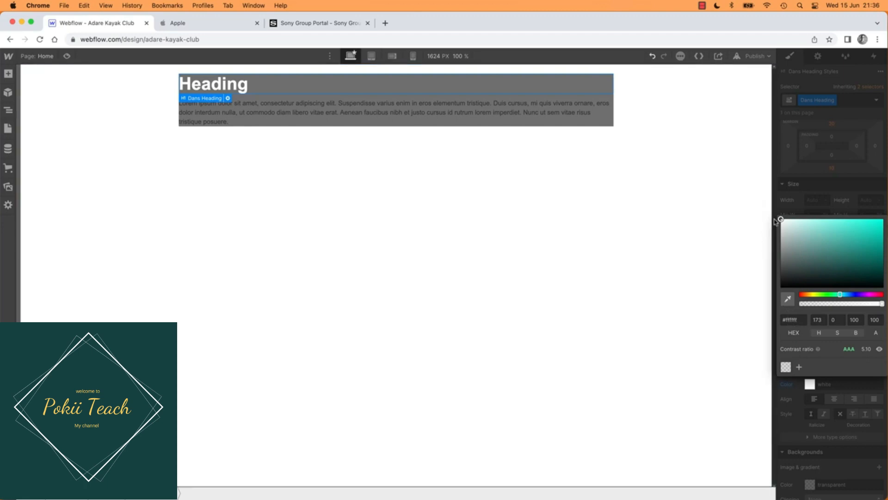
pyautogui.click(392, 227)
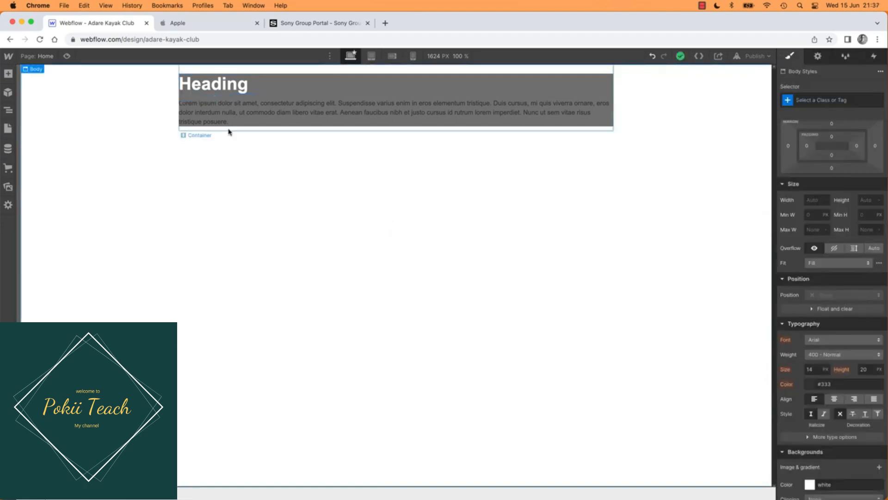
pyautogui.click(218, 88)
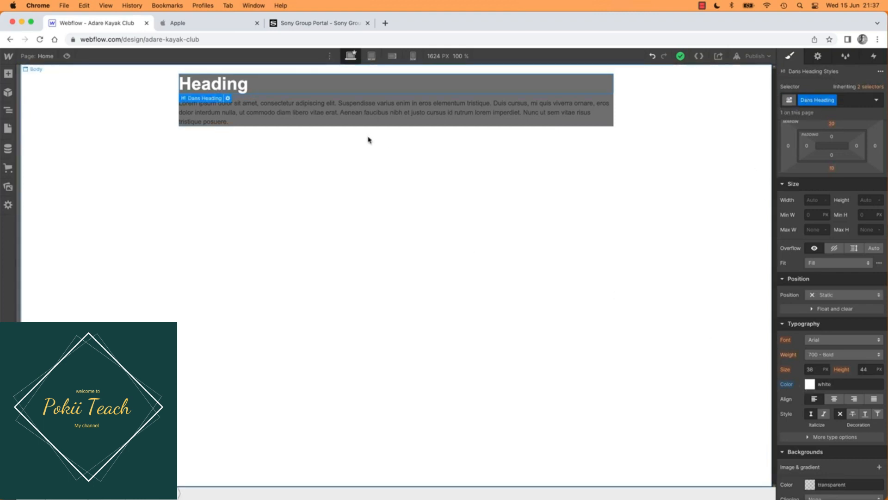
# Step: Apply the existing heading class to the paragraph below the heading
pyautogui.click(308, 114)
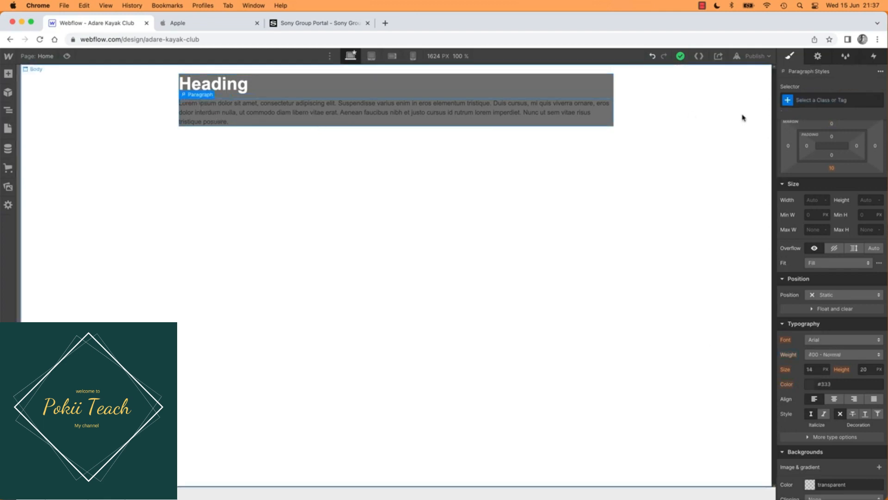
pyautogui.click(821, 100)
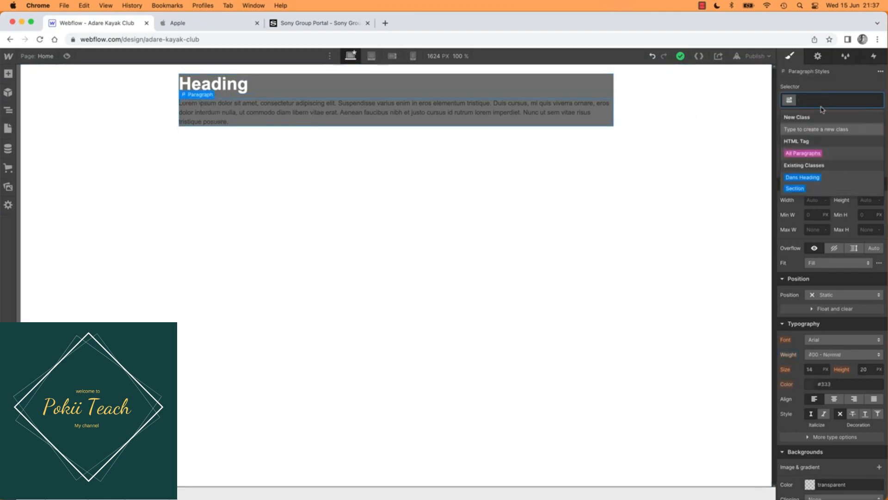
pyautogui.click(801, 178)
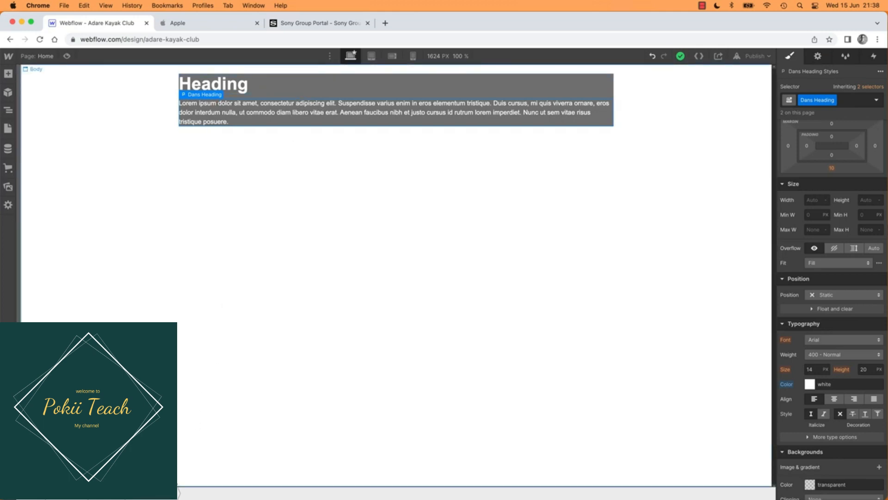
# Step: Select the grey section and examine its place in the page structure in the Navigator
pyautogui.click(396, 96)
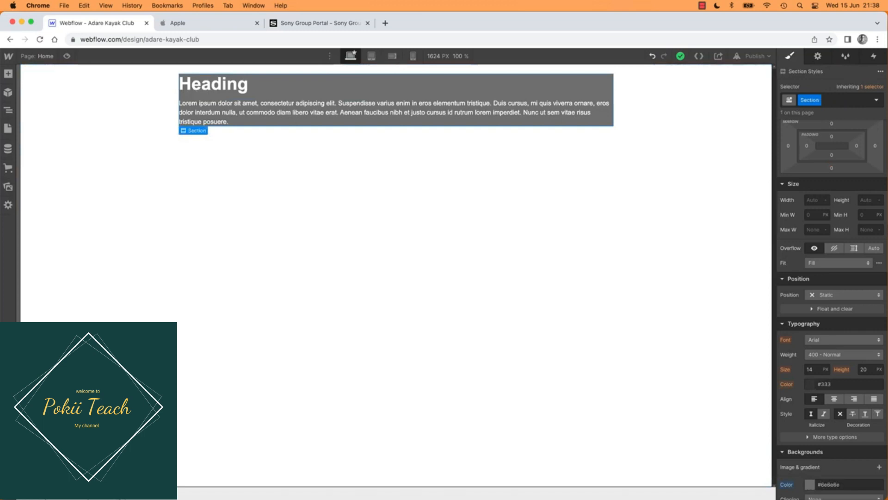
pyautogui.click(9, 110)
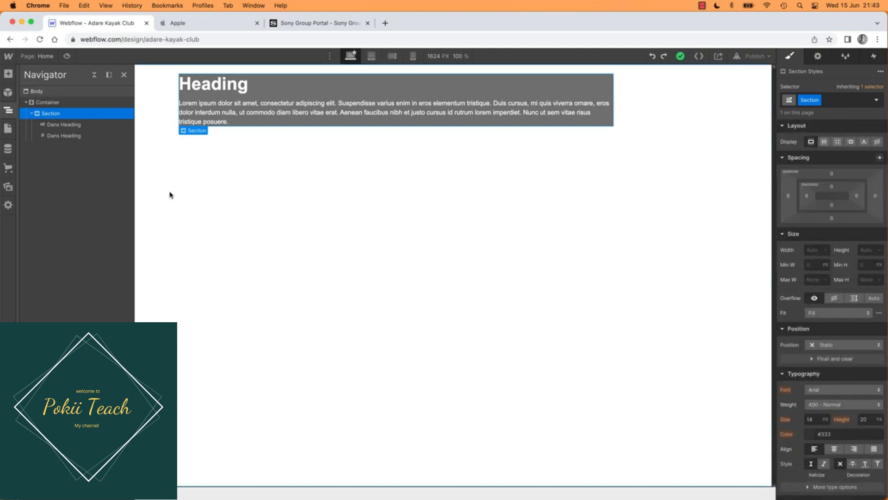
# Step: Try adding a Section directly to the page body below the existing container
pyautogui.click(9, 75)
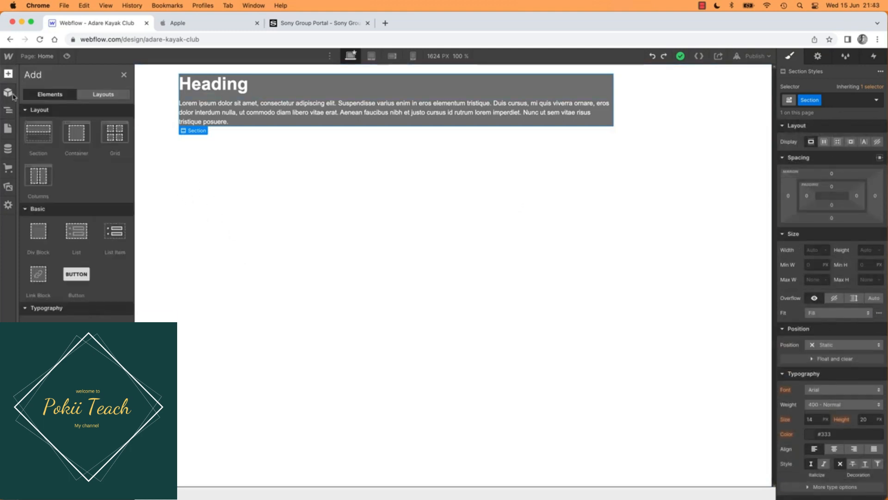
pyautogui.moveTo(38, 134); pyautogui.dragTo(305, 169)
pyautogui.rightClick(305, 169)
pyautogui.click(212, 232)
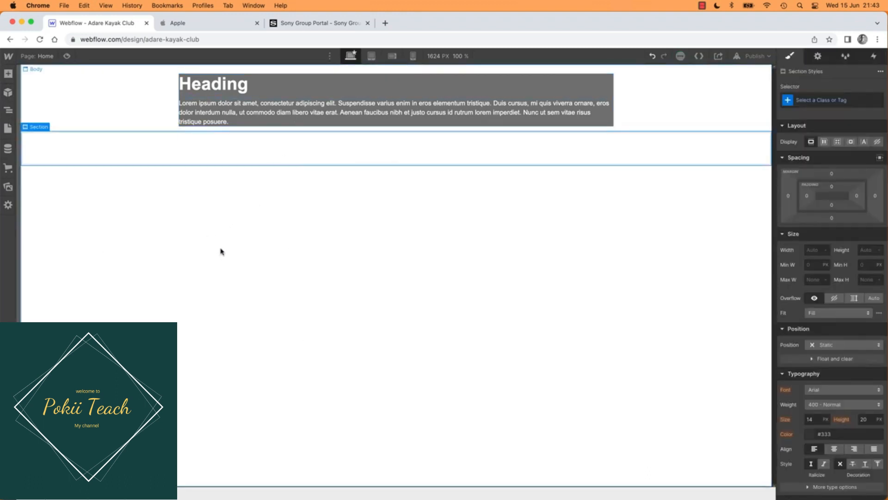
pyautogui.click(90, 207)
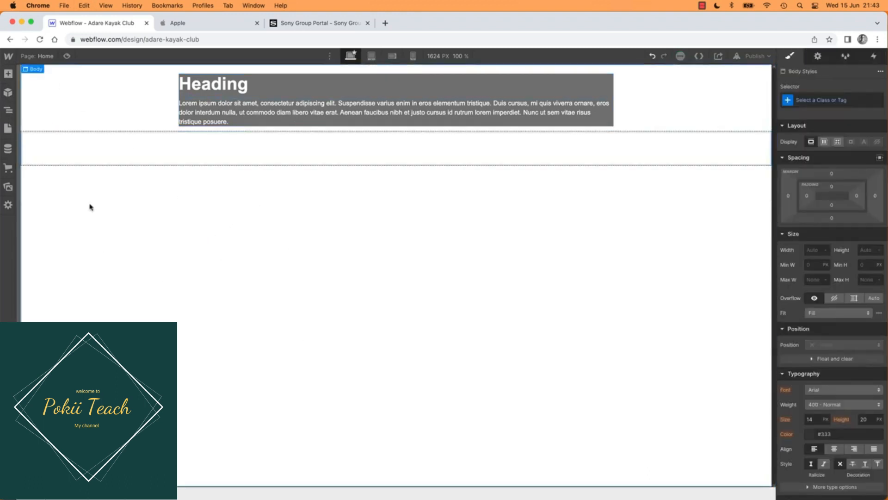
# Step: Add a new Section element inside the container, directly below the grey section
pyautogui.click(8, 73)
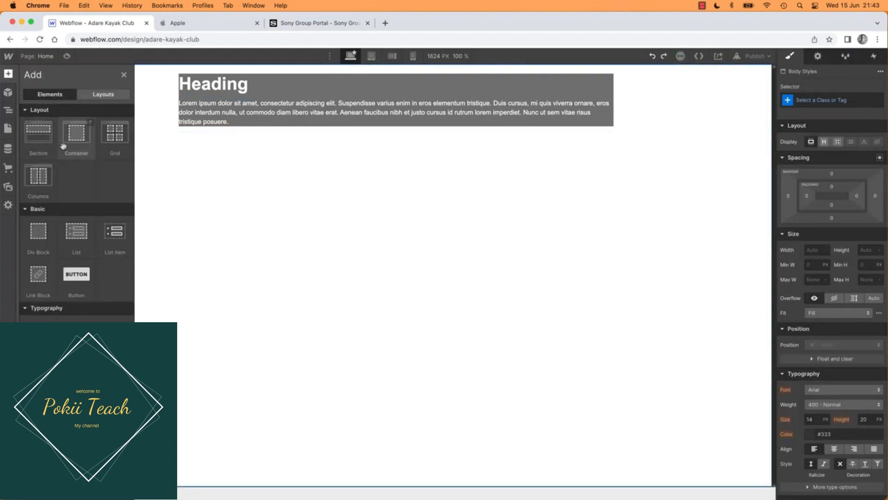
pyautogui.moveTo(39, 137); pyautogui.dragTo(274, 119)
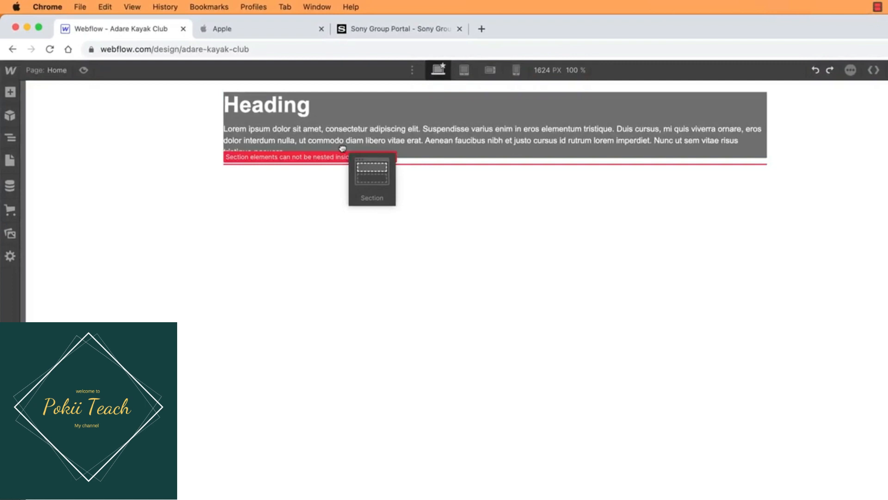
pyautogui.moveTo(343, 148); pyautogui.dragTo(343, 179)
pyautogui.moveTo(346, 170); pyautogui.dragTo(493, 158)
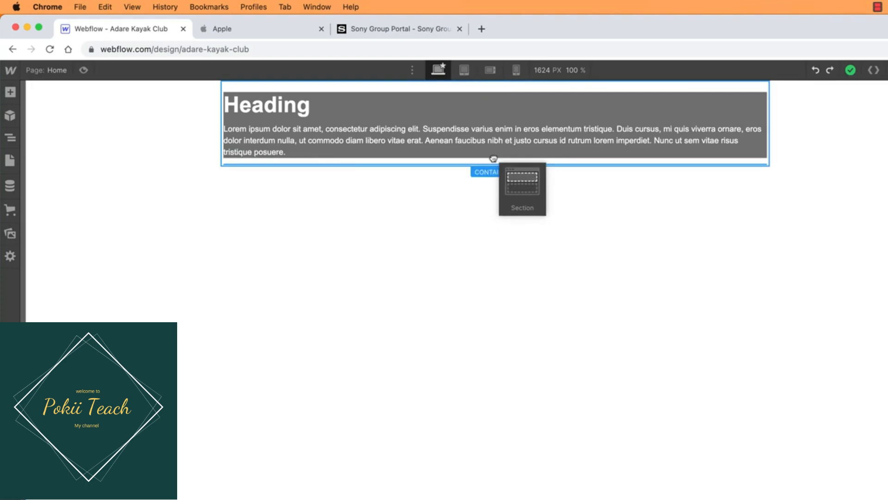
pyautogui.moveTo(493, 158)
pyautogui.mouseDown()
pyautogui.moveTo(494, 131)
pyautogui.moveTo(490, 159)
pyautogui.mouseUp()
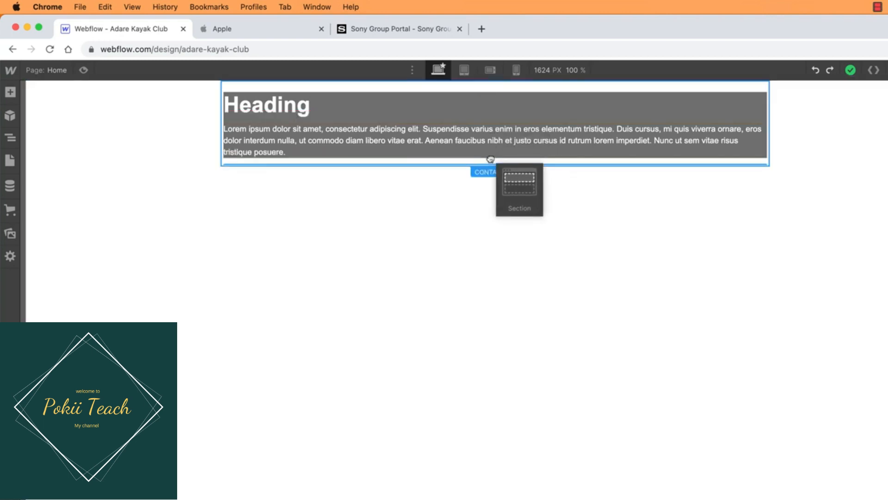
pyautogui.moveTo(490, 160)
pyautogui.mouseDown()
pyautogui.moveTo(481, 186)
pyautogui.moveTo(486, 160)
pyautogui.mouseUp()
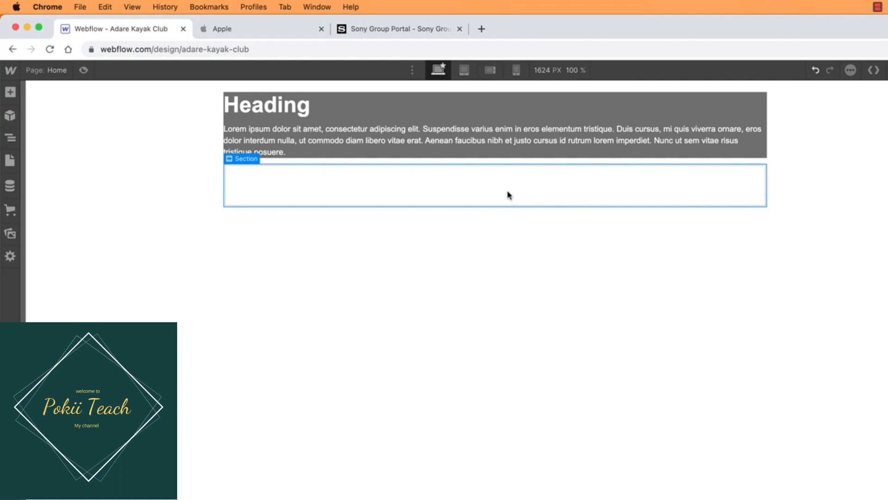
# Step: Try a red background (#ff0000) on the new section and undo it
pyautogui.press('super+Tab')
pyautogui.click(744, 291)
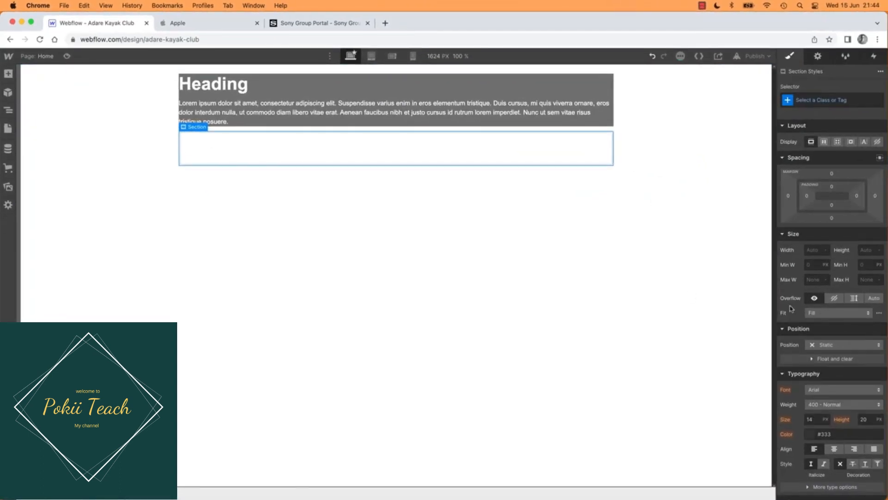
pyautogui.scroll(-5, 807, 407)
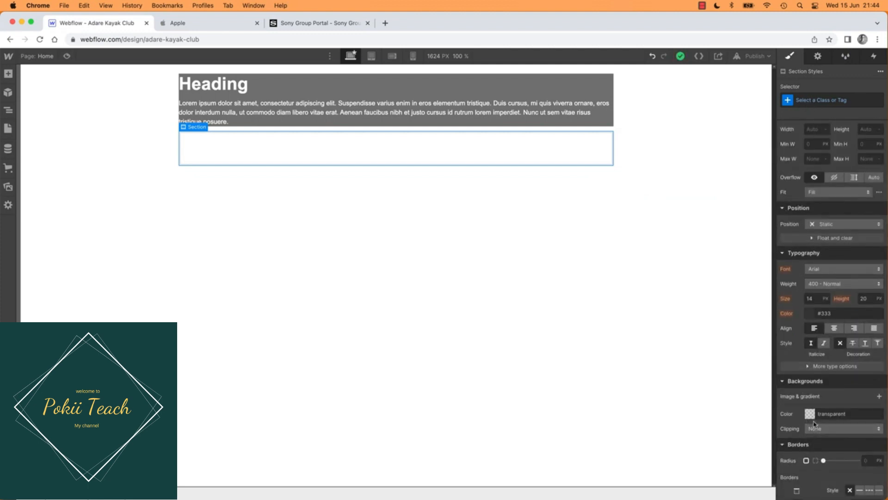
pyautogui.scroll(-1, 817, 409)
pyautogui.scroll(-5, 817, 410)
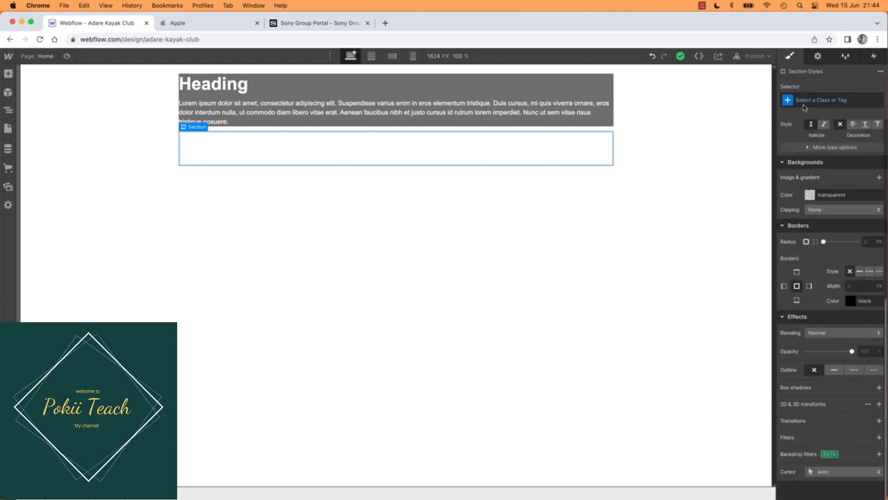
pyautogui.click(810, 194)
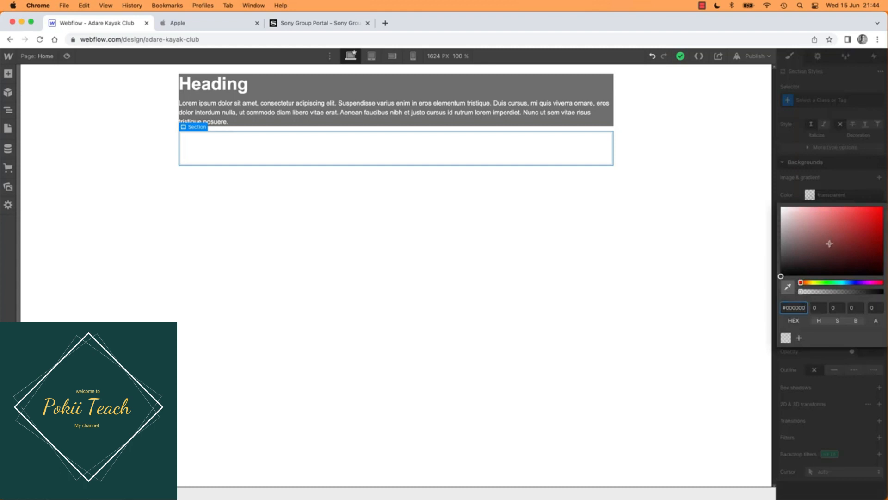
pyautogui.moveTo(822, 251); pyautogui.dragTo(882, 190)
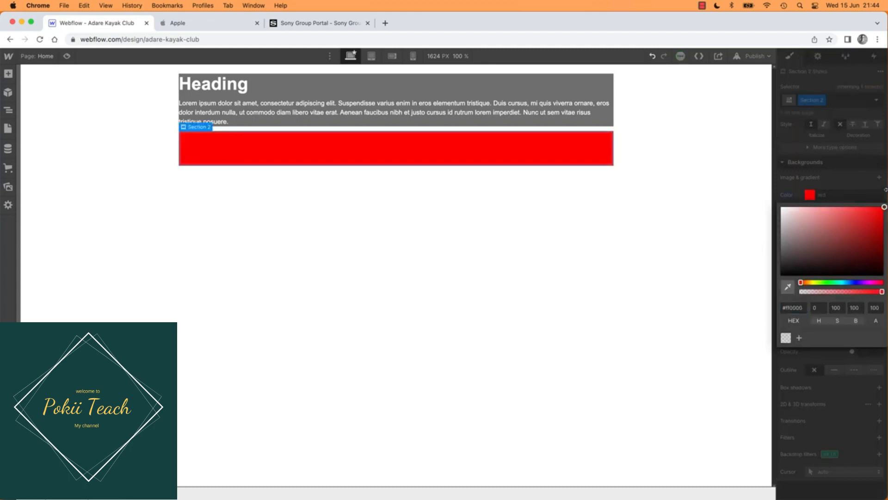
pyautogui.click(823, 91)
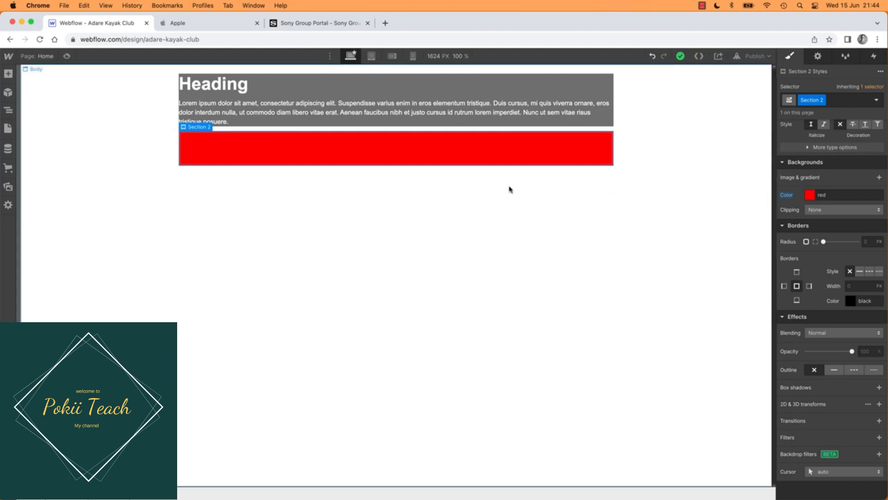
pyautogui.press('super+z')
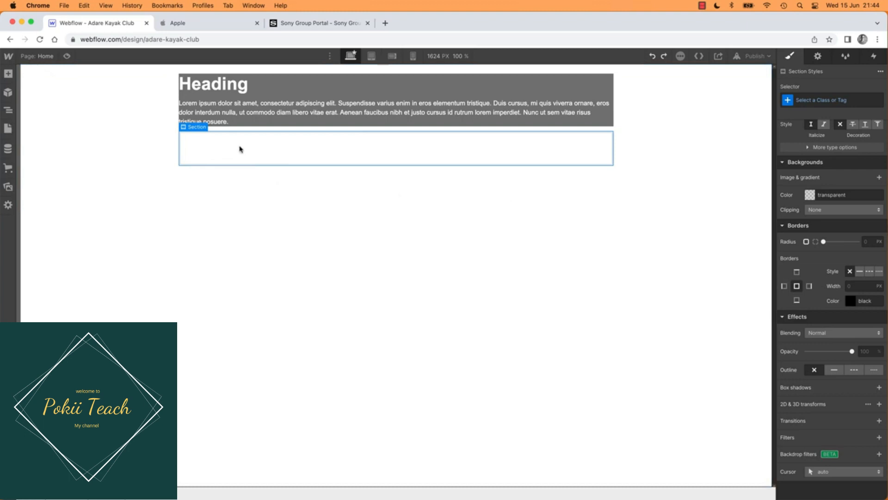
# Step: Create a new class named "Section - Sponsers" on the empty section below the hero section
pyautogui.click(830, 97)
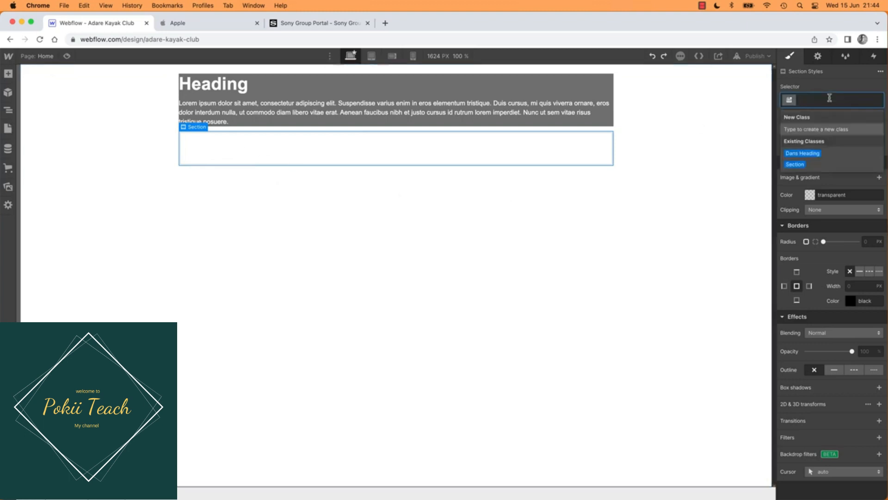
pyautogui.write('section')
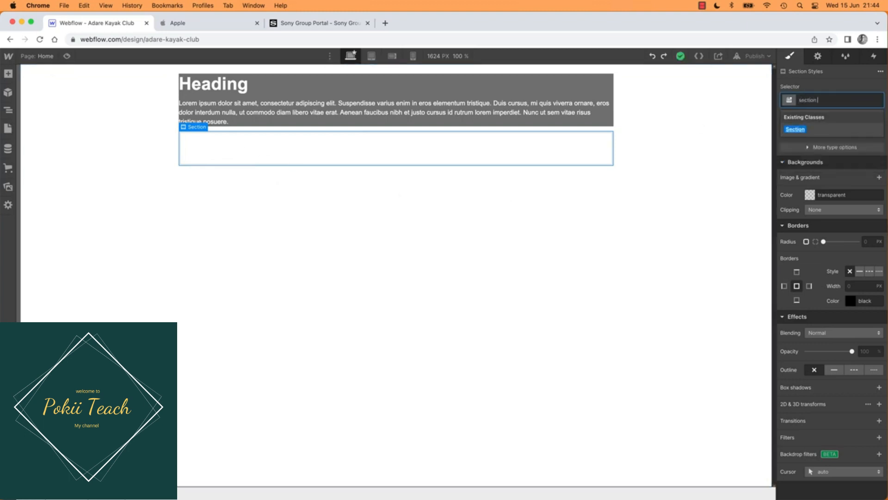
pyautogui.write('S')
pyautogui.write('- Sp')
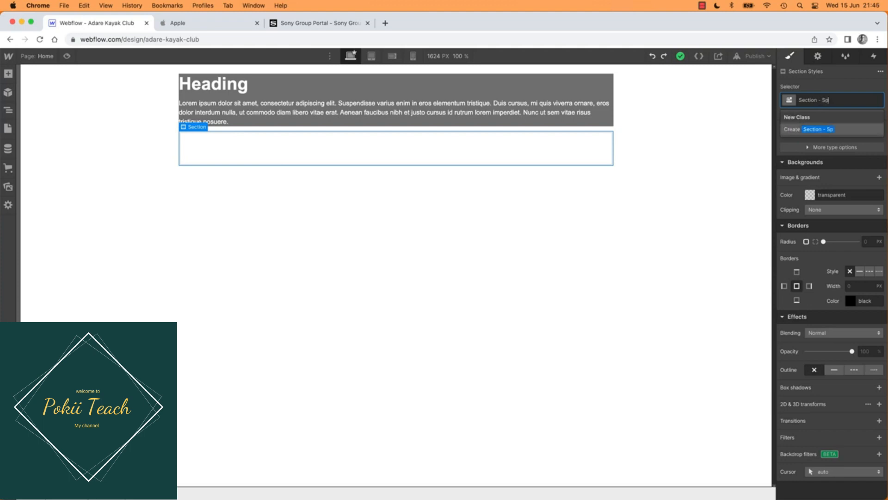
pyautogui.write('onsers')
pyautogui.press('Return')
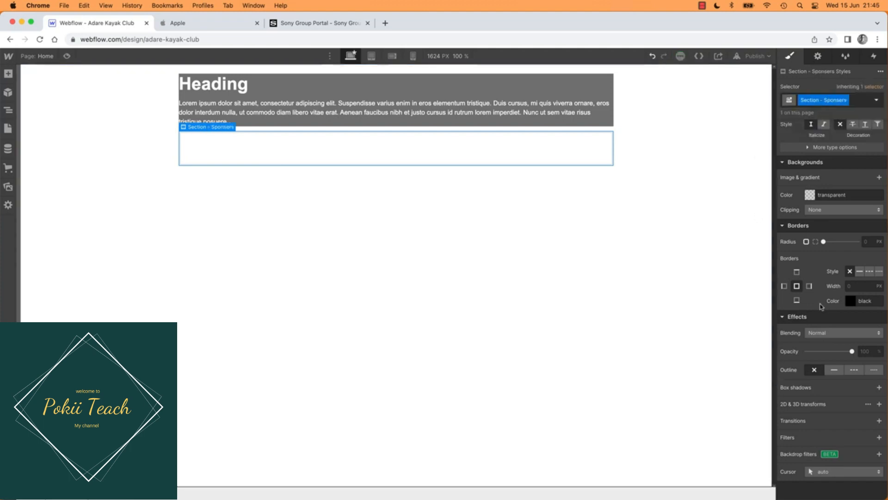
# Step: Give the Section - Sponsers class a light grey background colour (#c2c2c2)
pyautogui.click(852, 303)
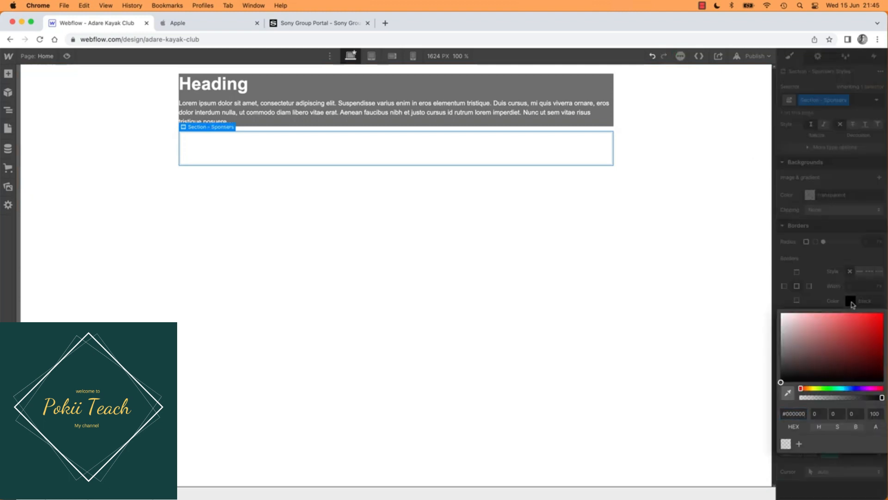
pyautogui.click(851, 303)
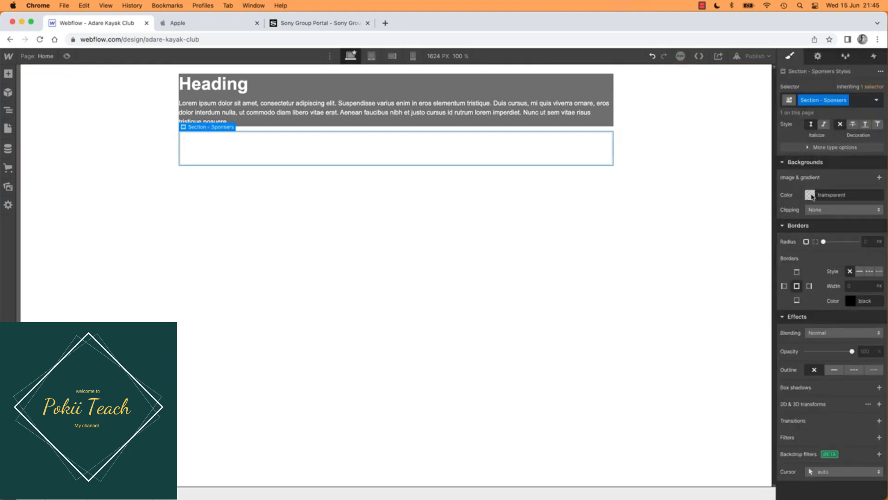
pyautogui.click(809, 196)
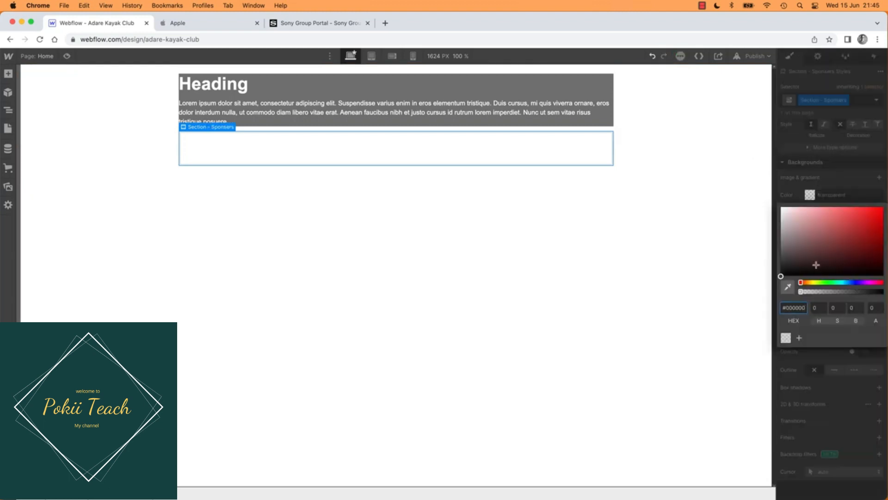
pyautogui.click(852, 245)
pyautogui.moveTo(851, 245); pyautogui.dragTo(774, 224)
pyautogui.click(705, 231)
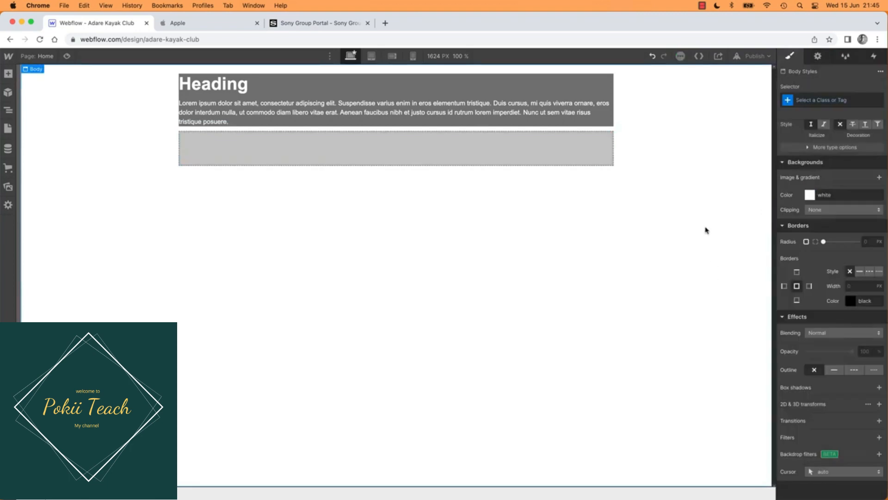
pyautogui.click(532, 155)
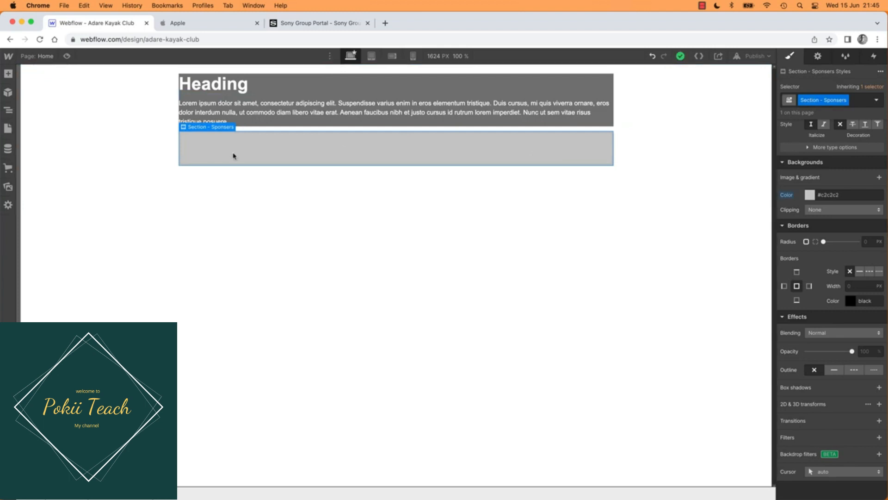
# Step: Rename the class of the section holding the heading and paragraph to "Section - Hero"
pyautogui.click(287, 114)
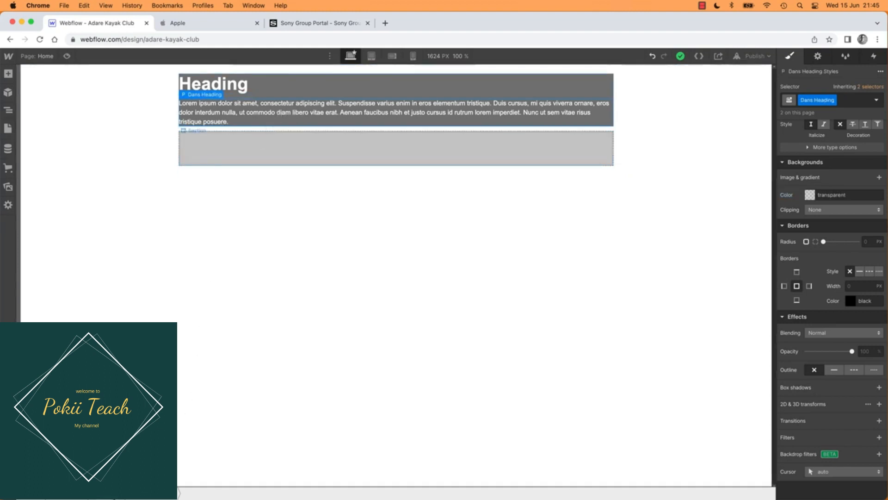
pyautogui.click(109, 493)
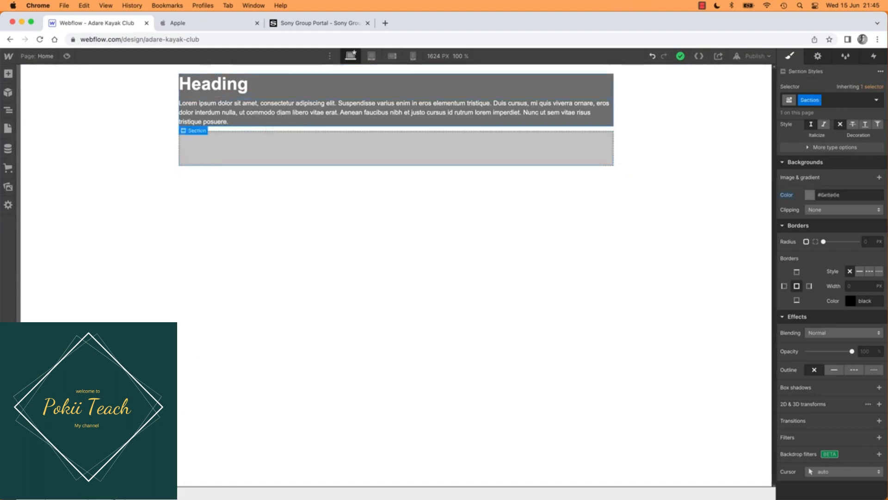
pyautogui.rightClick(807, 100)
pyautogui.click(808, 101)
pyautogui.write('Section - Hero')
pyautogui.press('Return')
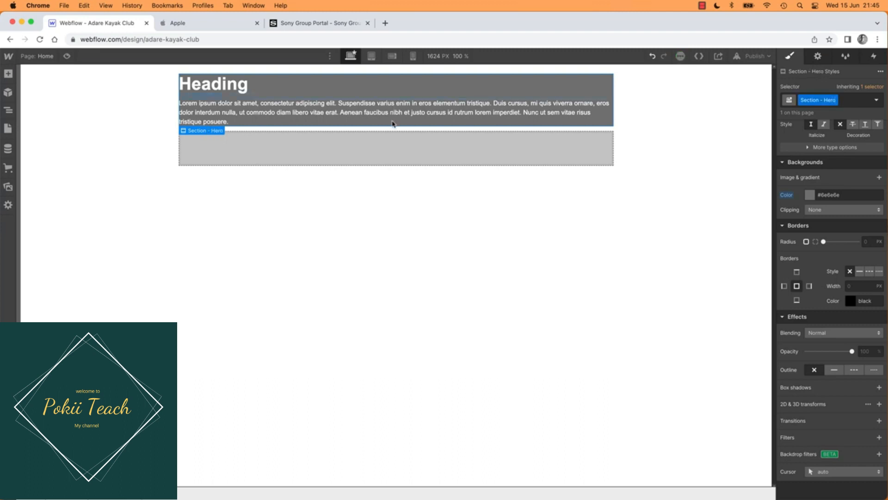
pyautogui.click(400, 165)
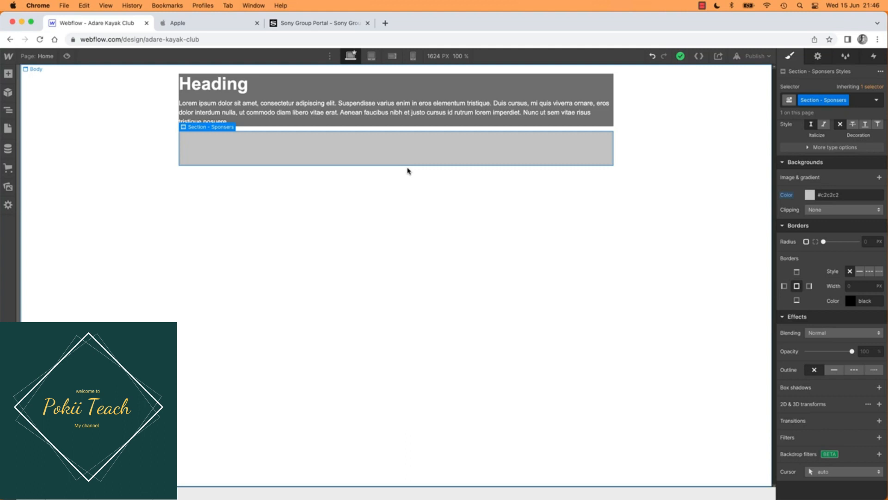
pyautogui.press('super+z')
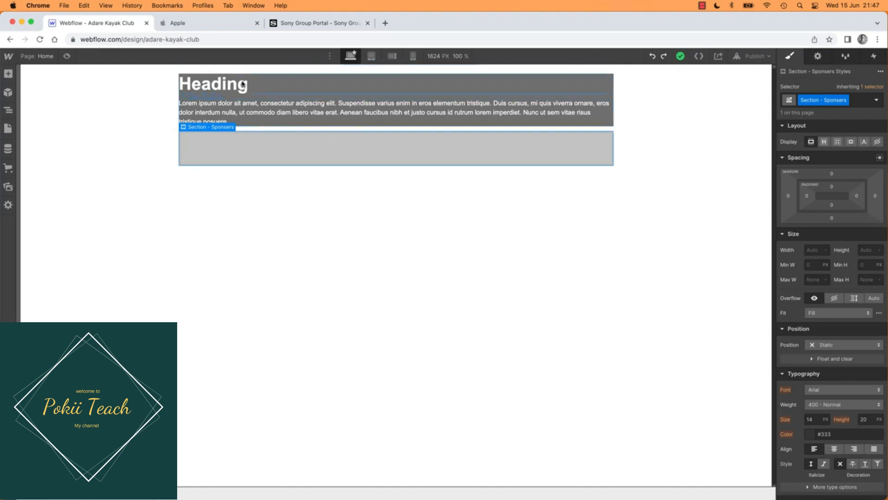
# Step: Remove the Dans Heading class from both the paragraph and the heading in the hero section
pyautogui.click(257, 107)
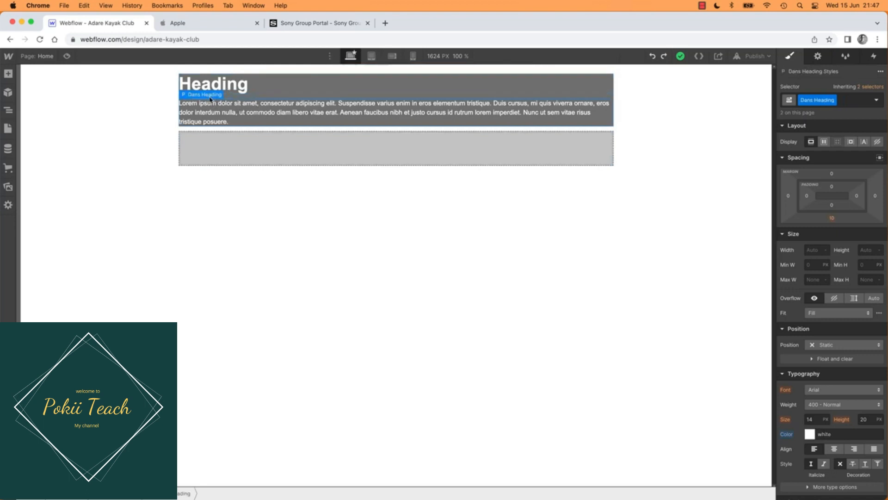
pyautogui.click(234, 95)
pyautogui.click(231, 114)
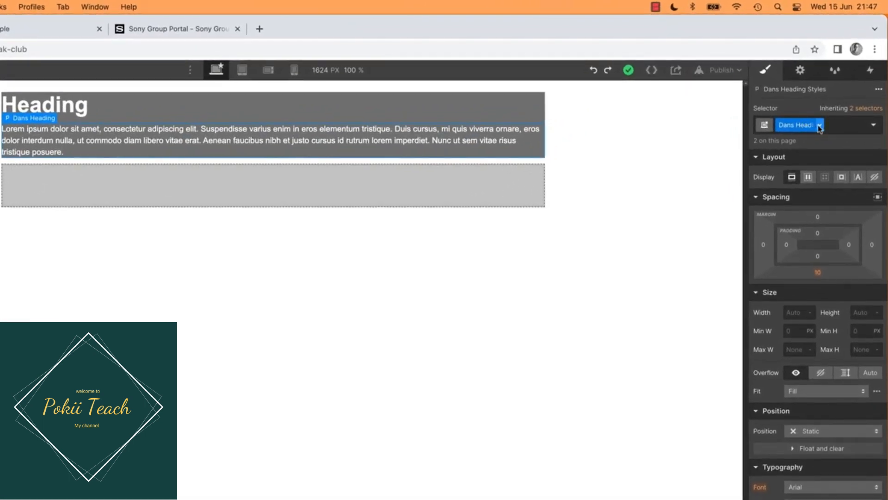
pyautogui.click(819, 126)
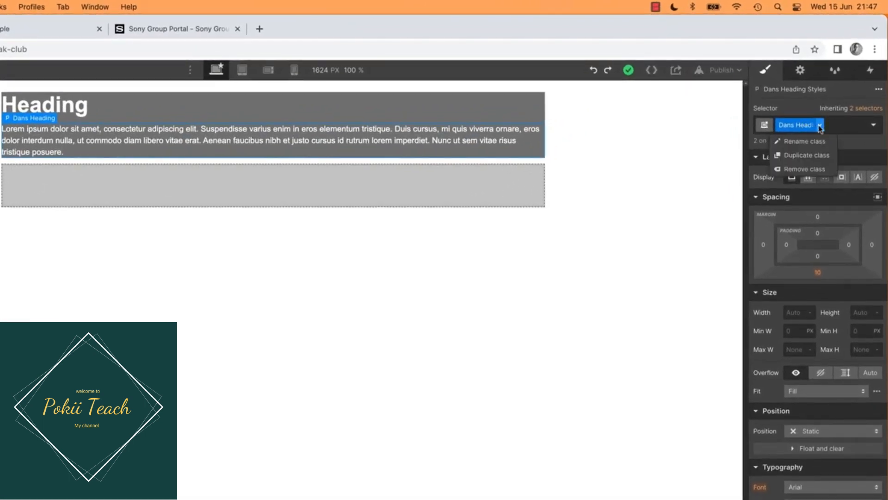
pyautogui.click(799, 170)
pyautogui.click(73, 116)
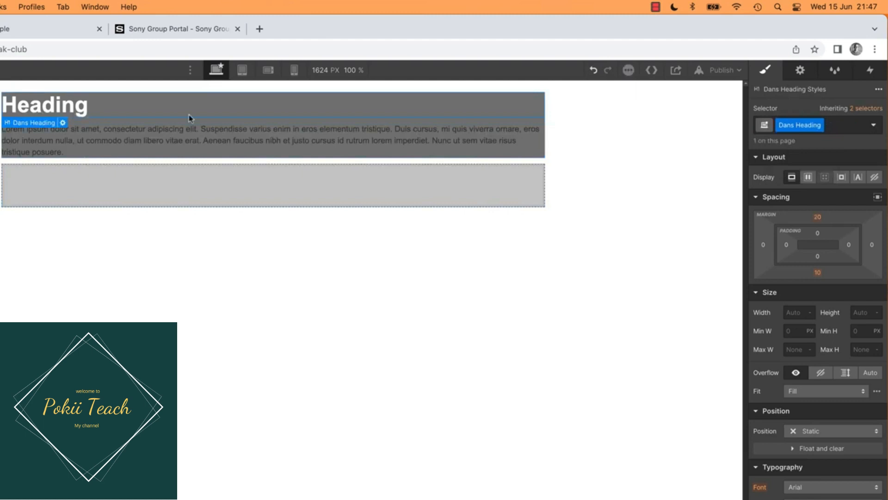
pyautogui.click(820, 126)
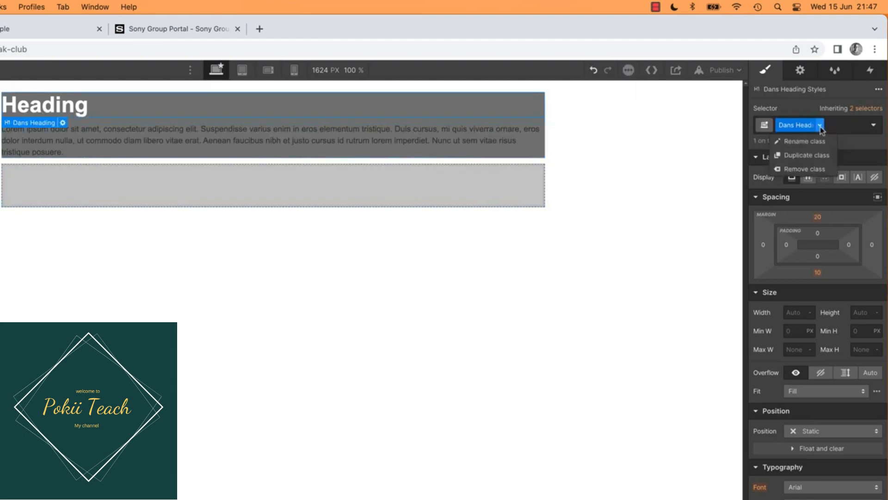
pyautogui.click(794, 170)
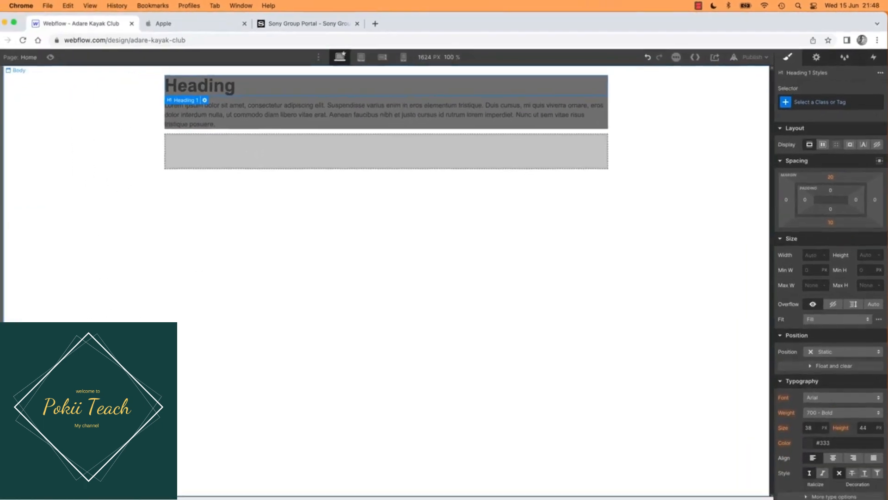
# Step: Set the text colour of Section - Hero to white (#ffffff) so its child elements inherit it
pyautogui.click(6, 109)
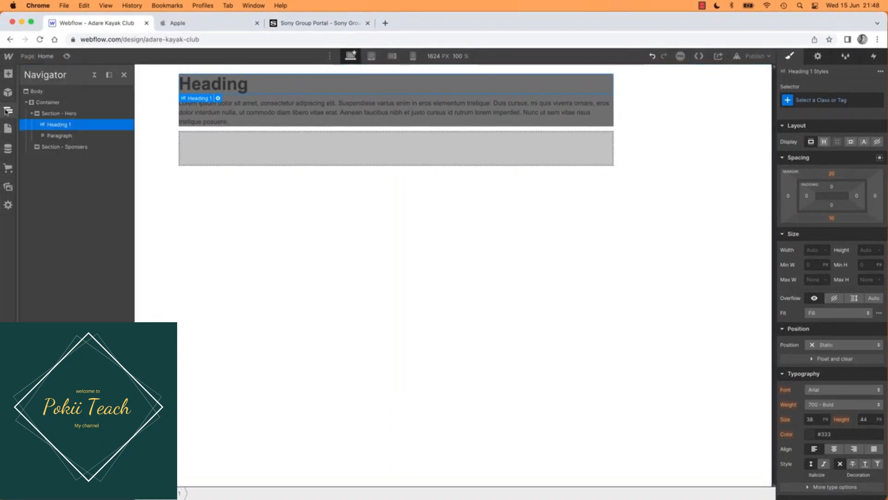
pyautogui.click(54, 114)
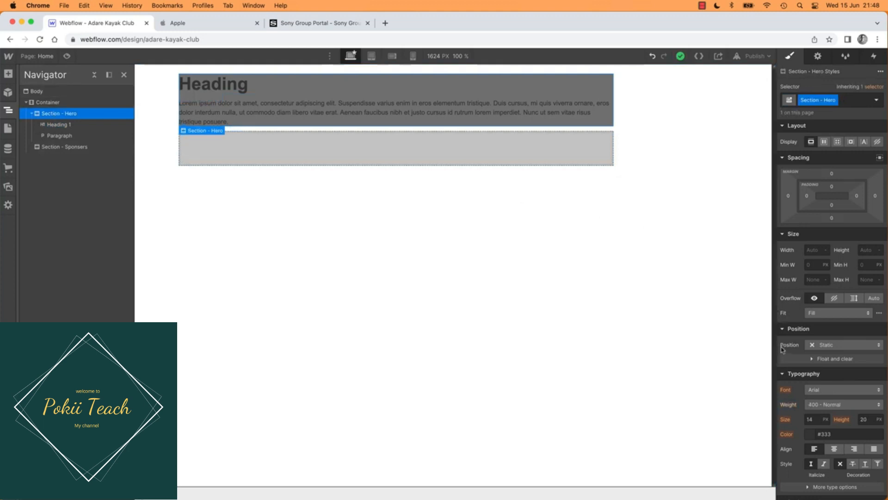
pyautogui.click(809, 435)
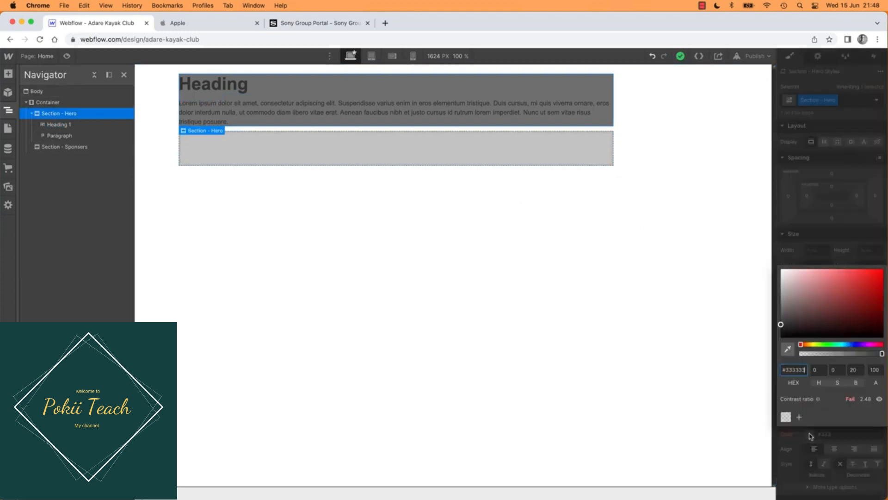
pyautogui.moveTo(799, 306); pyautogui.dragTo(769, 264)
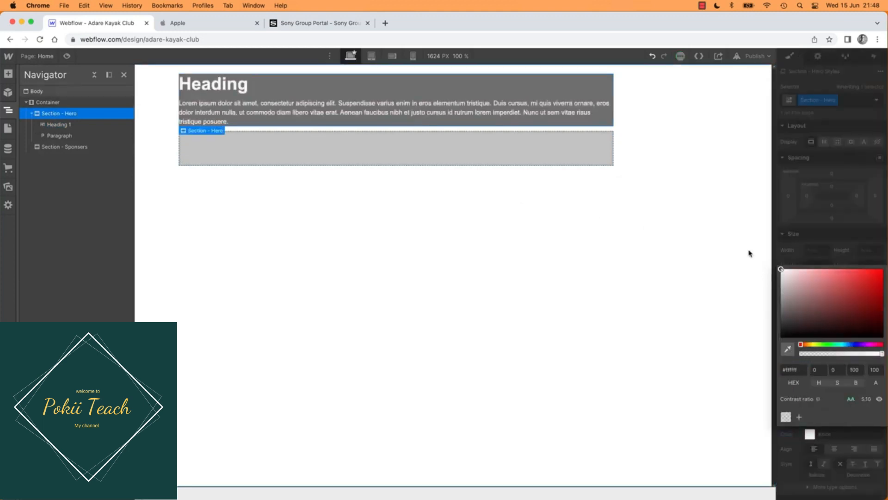
pyautogui.click(642, 258)
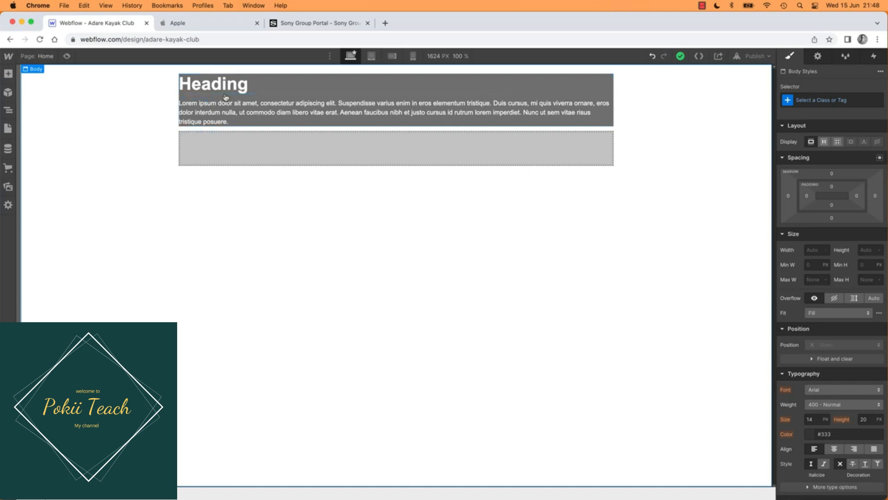
# Step: Check the Hi Fi.jpeg mockup, try 31 px of left padding on the heading alone, and remove its Heading class
pyautogui.press('super+Tab')
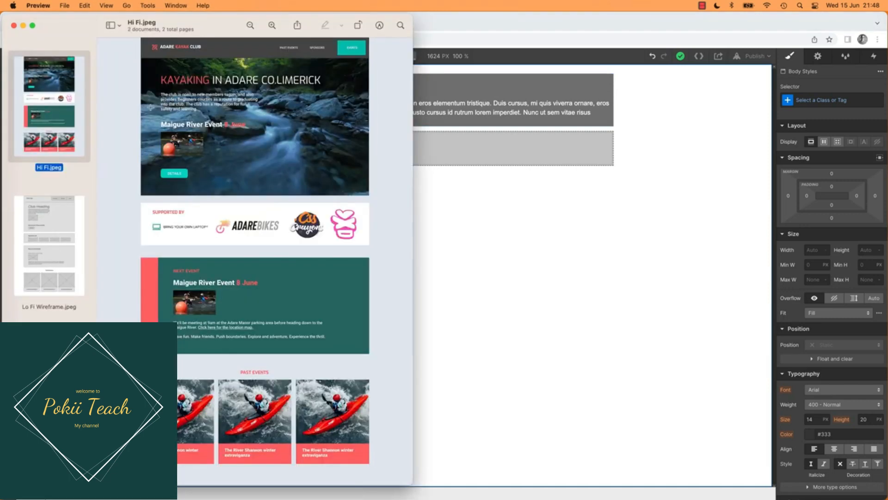
pyautogui.press('super+Tab')
pyautogui.click(241, 88)
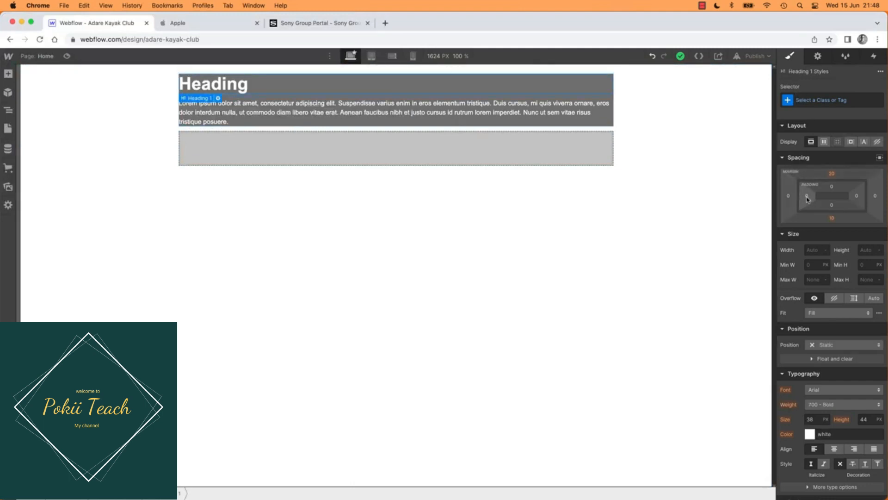
pyautogui.moveTo(807, 196); pyautogui.dragTo(817, 158)
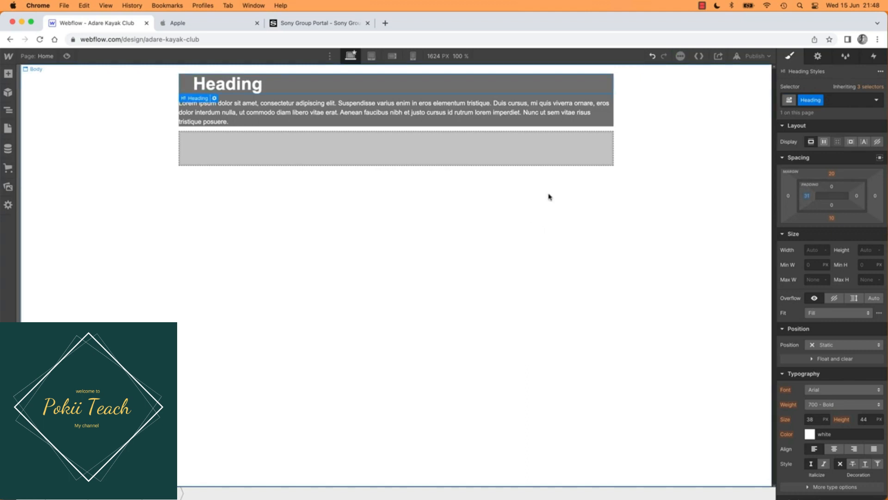
pyautogui.click(818, 101)
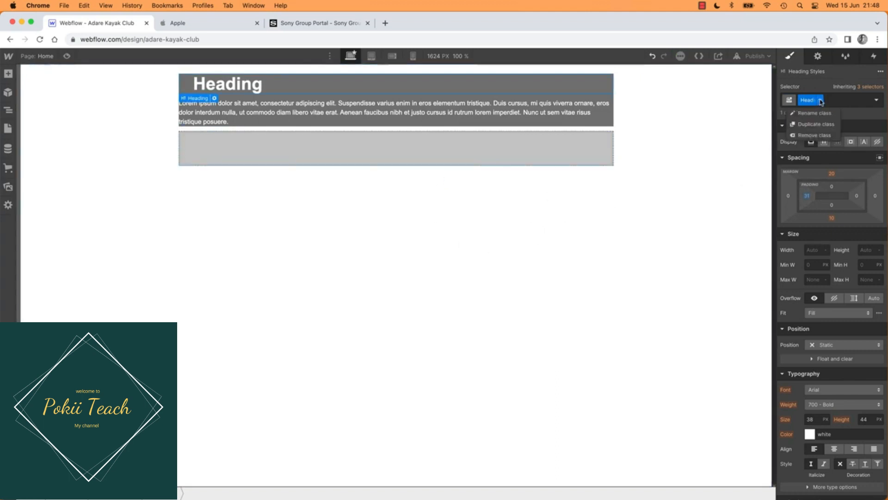
pyautogui.click(806, 135)
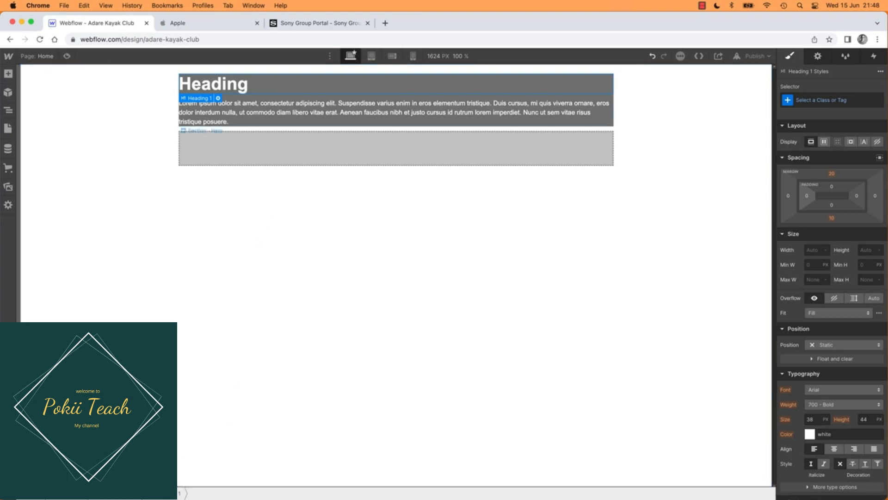
# Step: Set the Section - Hero padding to about 73 px on the left and 123 px on top, and compare with the mockup
pyautogui.click(116, 493)
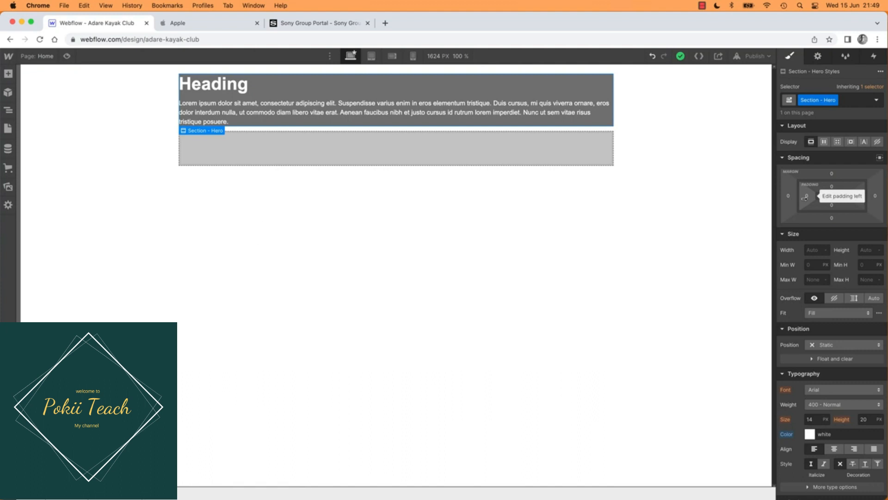
pyautogui.moveTo(807, 198); pyautogui.dragTo(832, 171)
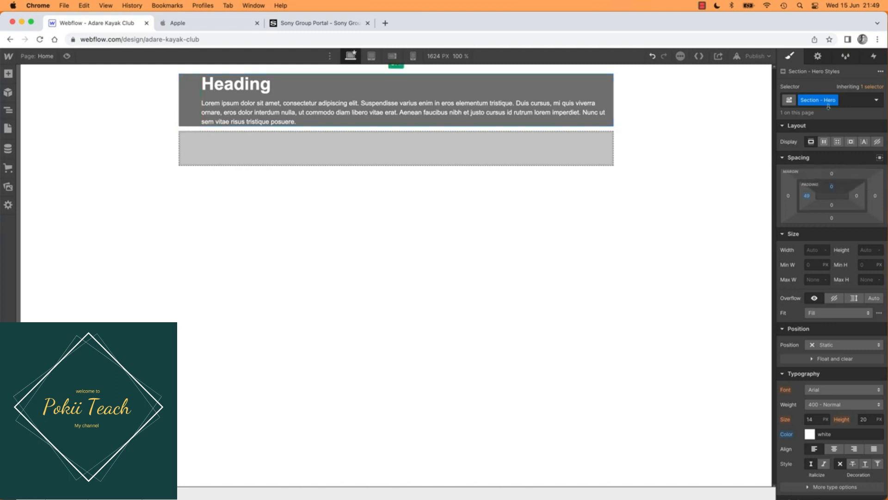
pyautogui.moveTo(828, 107); pyautogui.dragTo(831, 198)
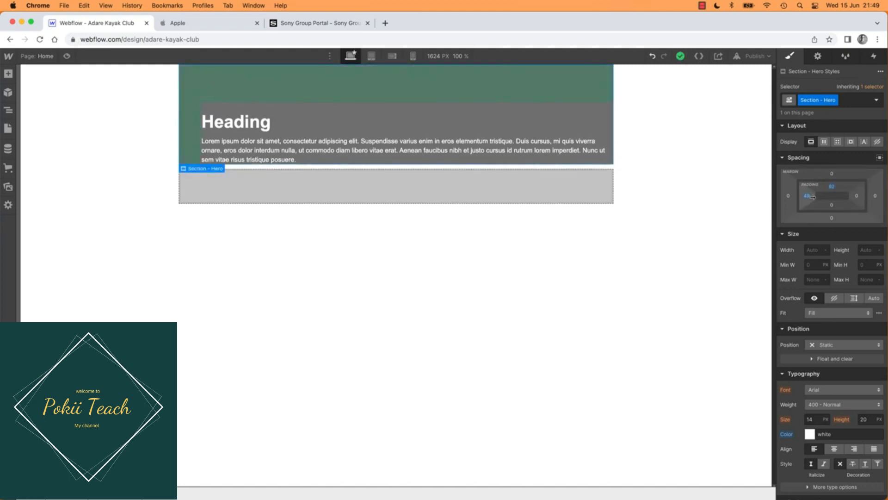
pyautogui.press('super+z')
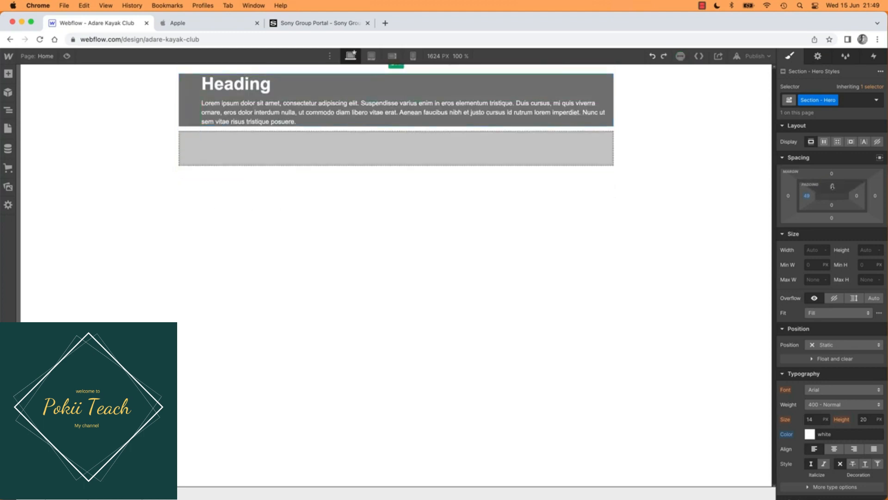
pyautogui.moveTo(832, 185); pyautogui.dragTo(837, 226)
pyautogui.press('super+Tab')
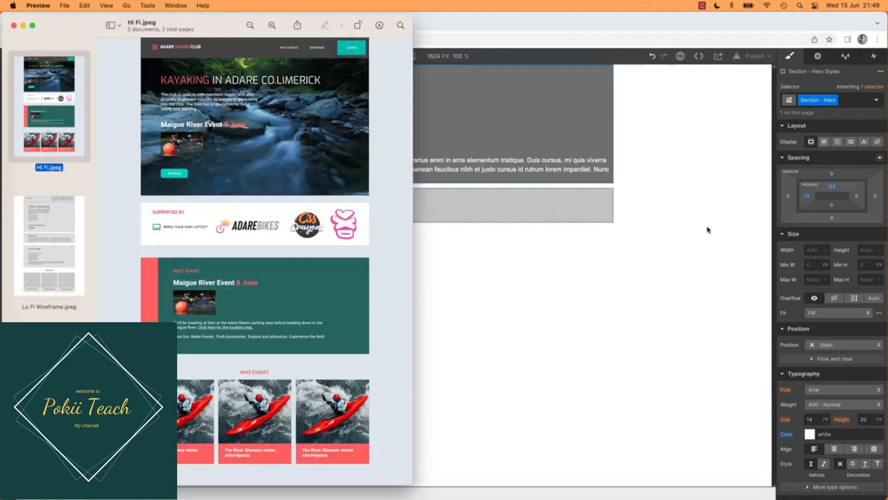
# Step: Reduce the top padding of Section - Hero to about 53 px and compare it with the Hi Fi.jpeg mockup
pyautogui.press('super+Tab')
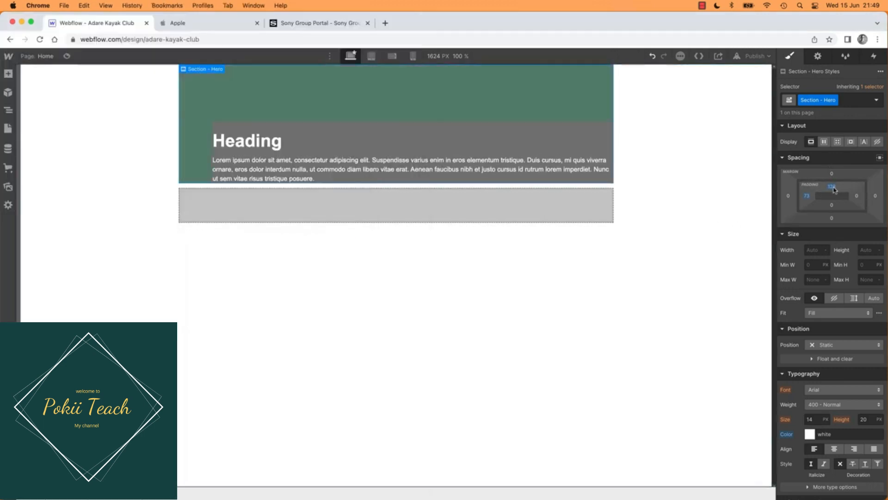
pyautogui.moveTo(835, 190); pyautogui.dragTo(834, 156)
pyautogui.press('super+Tab')
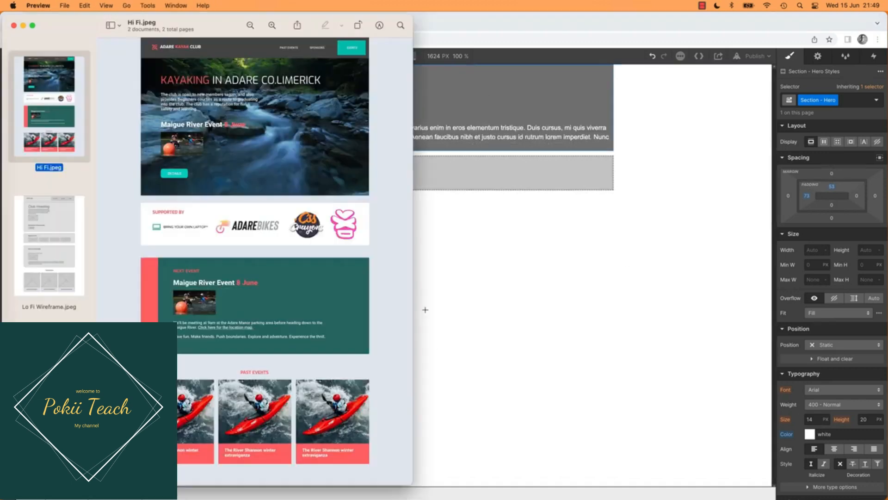
pyautogui.press('super+Tab')
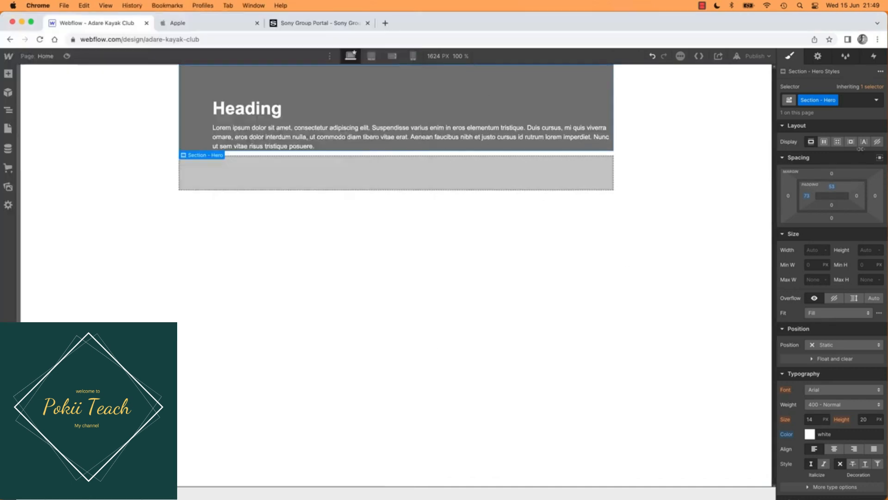
# Step: Set the bottom padding of Section - Hero to 53 px to match its top padding
pyautogui.click(835, 190)
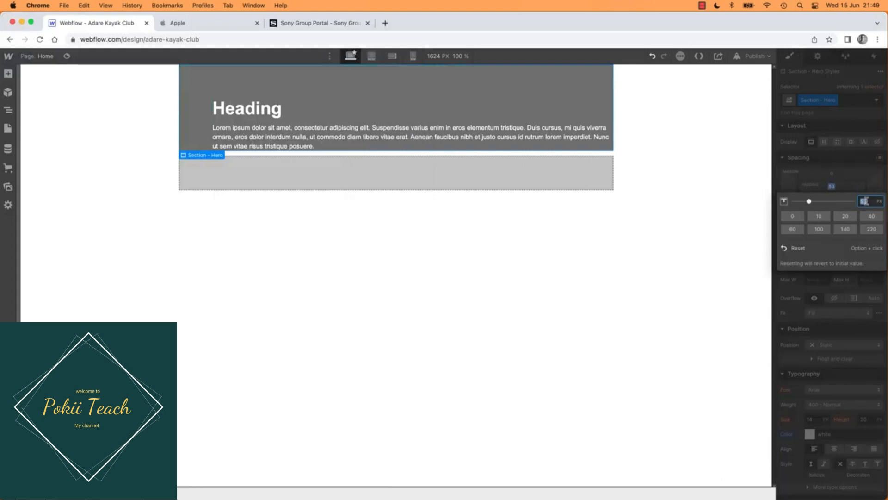
pyautogui.click(832, 205)
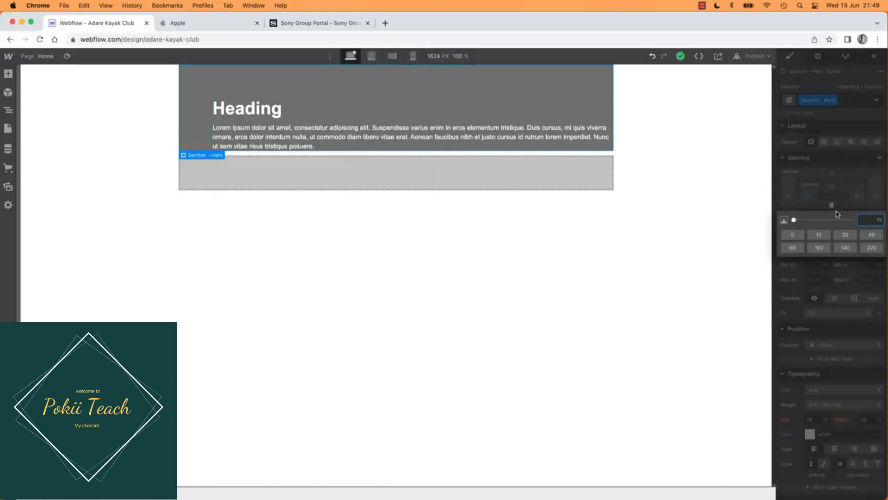
pyautogui.write('53')
pyautogui.press('Return')
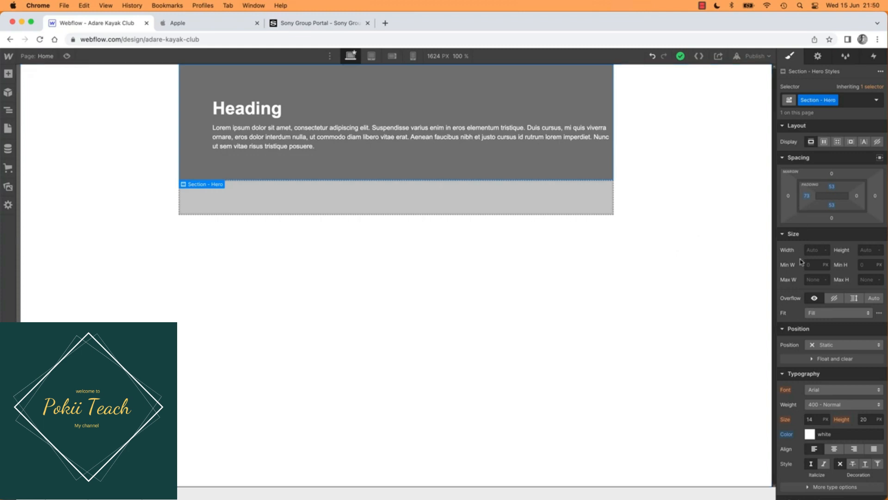
pyautogui.scroll(-8, 783, 340)
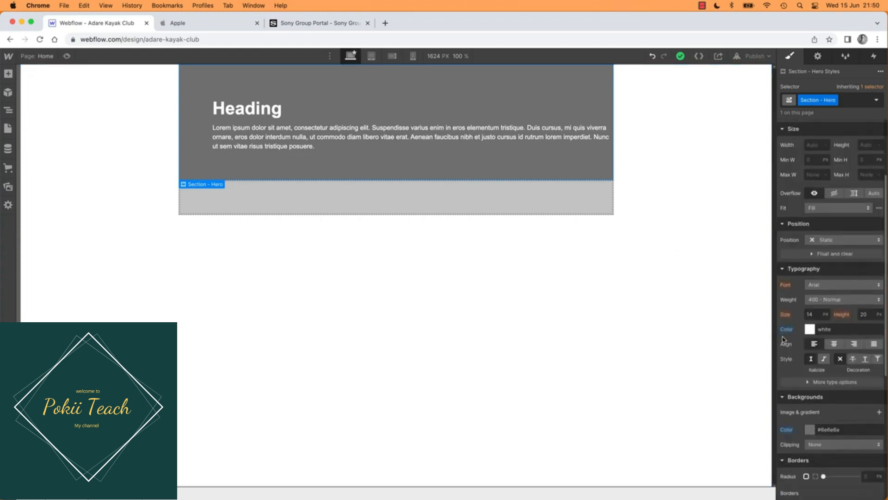
pyautogui.scroll(8, 797, 348)
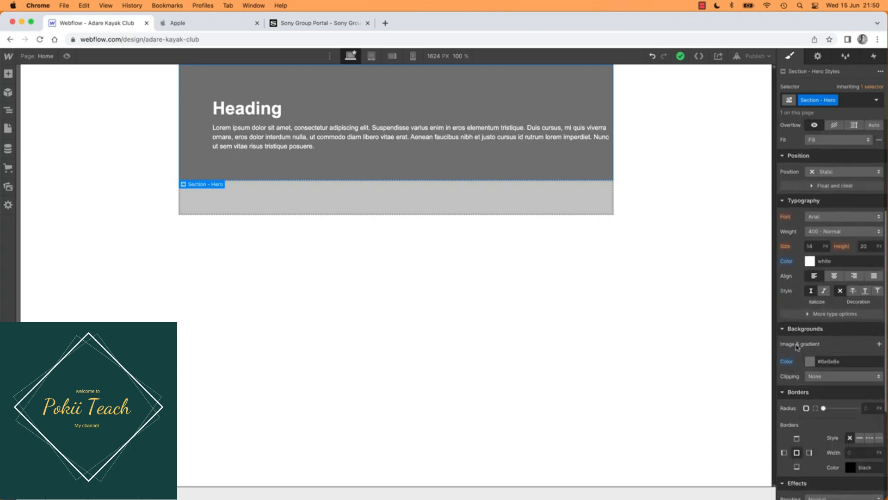
pyautogui.scroll(-10, 797, 347)
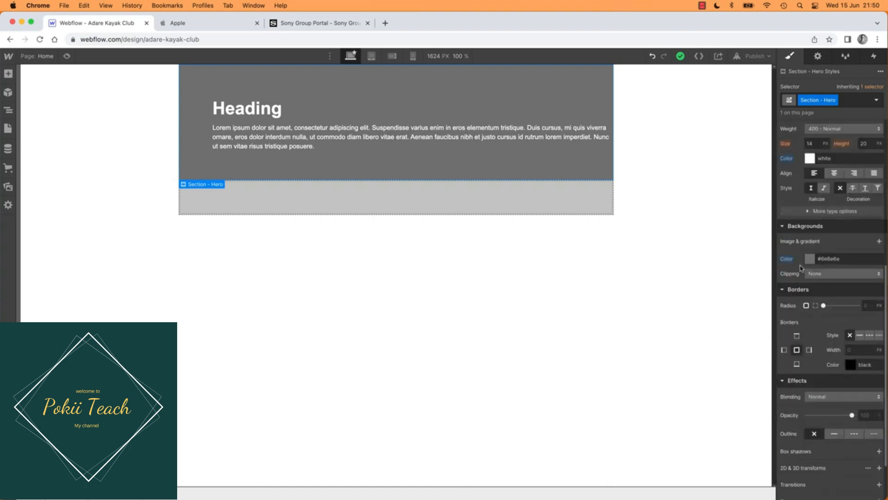
pyautogui.scroll(2, 804, 254)
pyautogui.scroll(10, 810, 222)
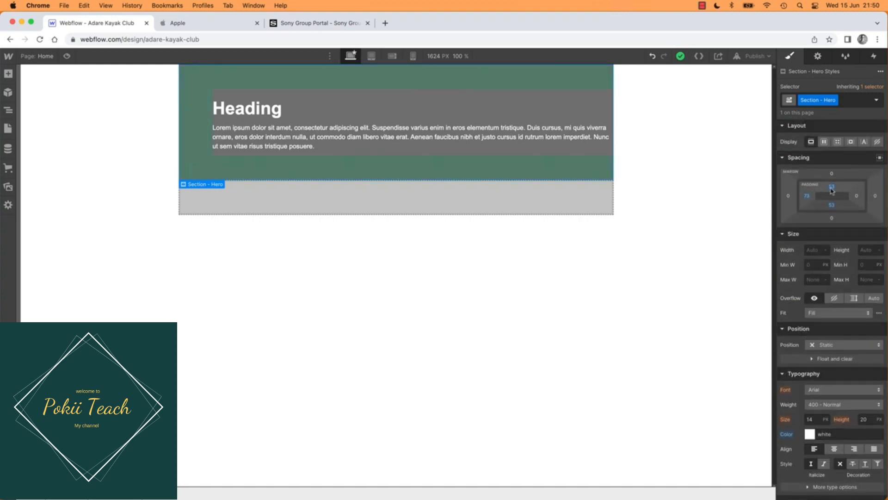
# Step: Try narrowing the hero content with about 521 px of right padding on Section - Hero, checking the mockup for text width
pyautogui.moveTo(858, 199); pyautogui.dragTo(824, 199)
pyautogui.press('super+Tab')
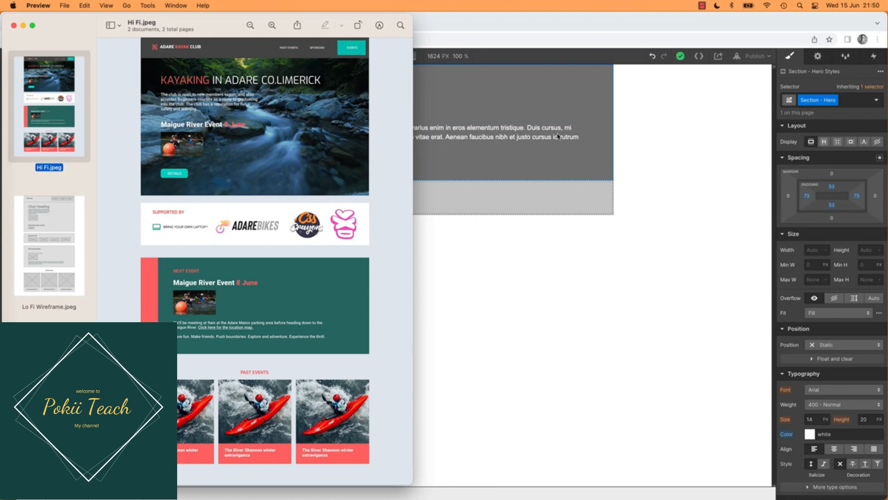
pyautogui.press('super+Tab')
pyautogui.press('super+Tab')
pyautogui.click(858, 198)
pyautogui.moveTo(858, 198); pyautogui.dragTo(650, 205)
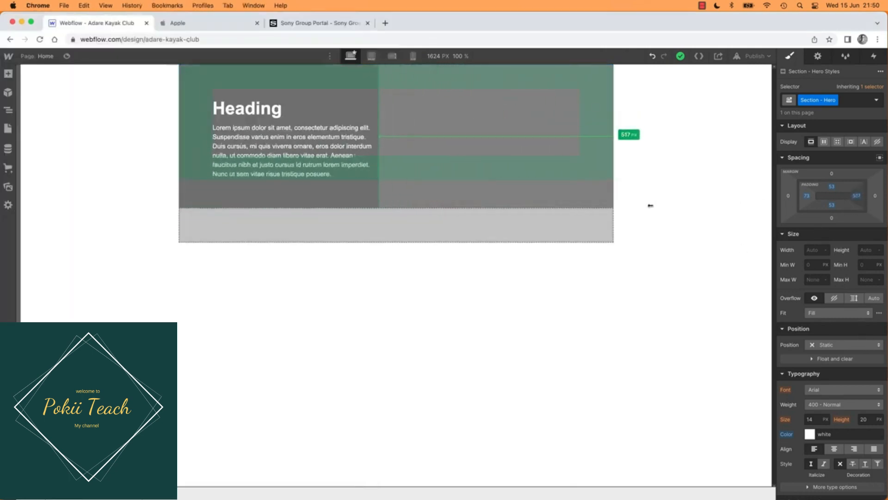
# Step: Replace the hero heading text with "Kayaking in Adare Co. Limerick"
pyautogui.doubleClick(238, 110)
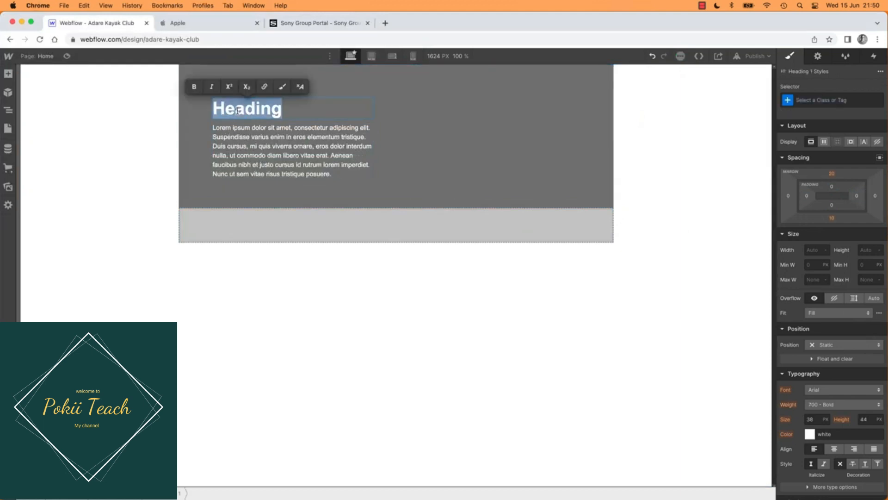
pyautogui.write('Kayaking in Adare Co. ')
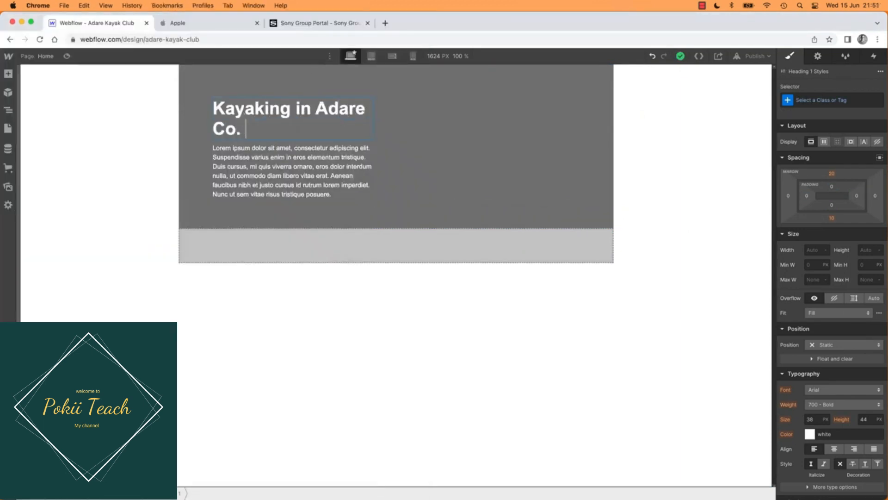
pyautogui.write('Limerick')
pyautogui.click(283, 305)
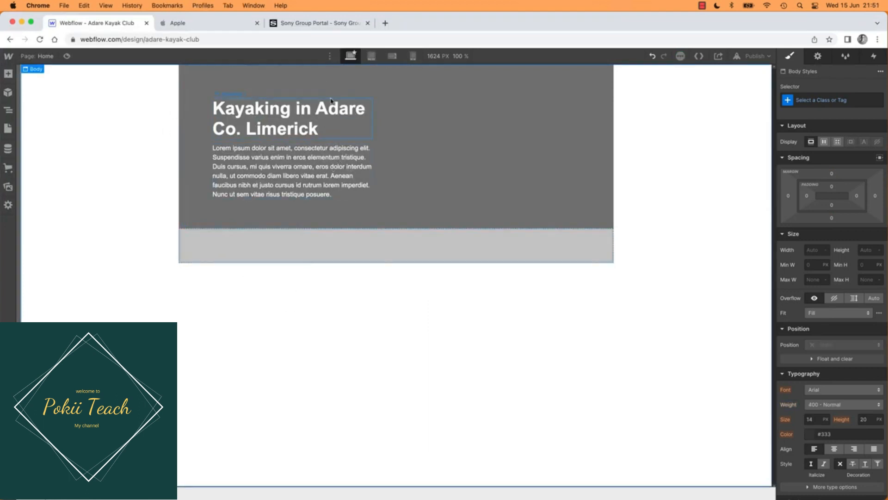
# Step: Set the right padding of Section - Hero to 0
pyautogui.click(299, 90)
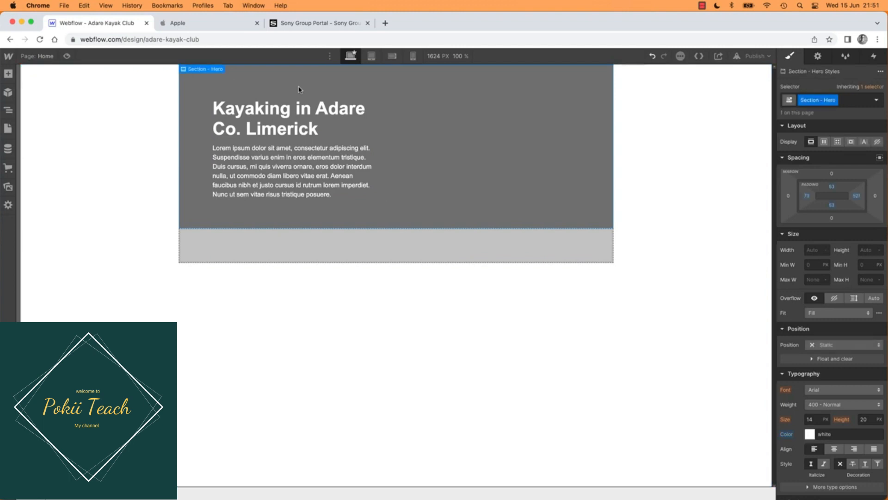
pyautogui.click(857, 196)
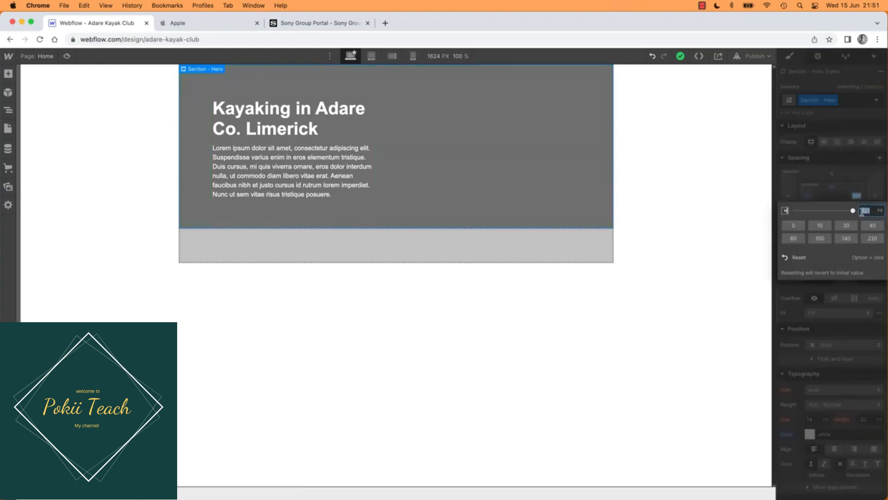
pyautogui.write('0')
pyautogui.press('Return')
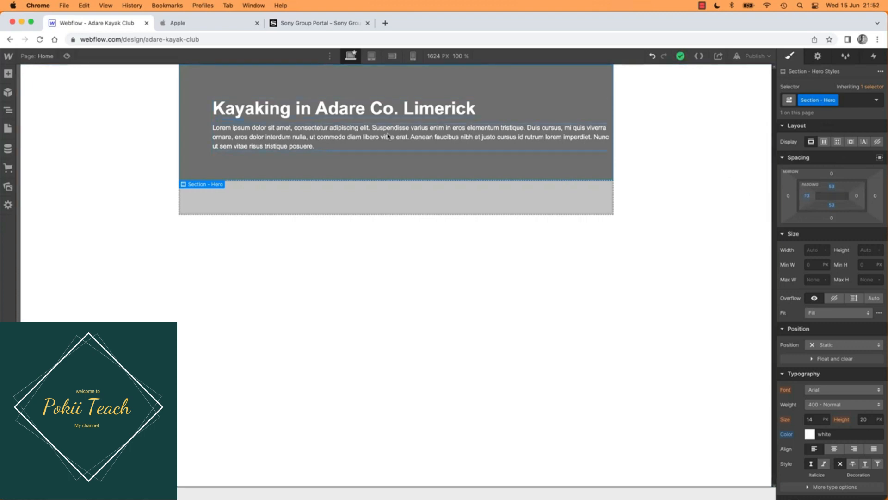
# Step: Create a new class named P Hero on the hero section's paragraph
pyautogui.click(320, 143)
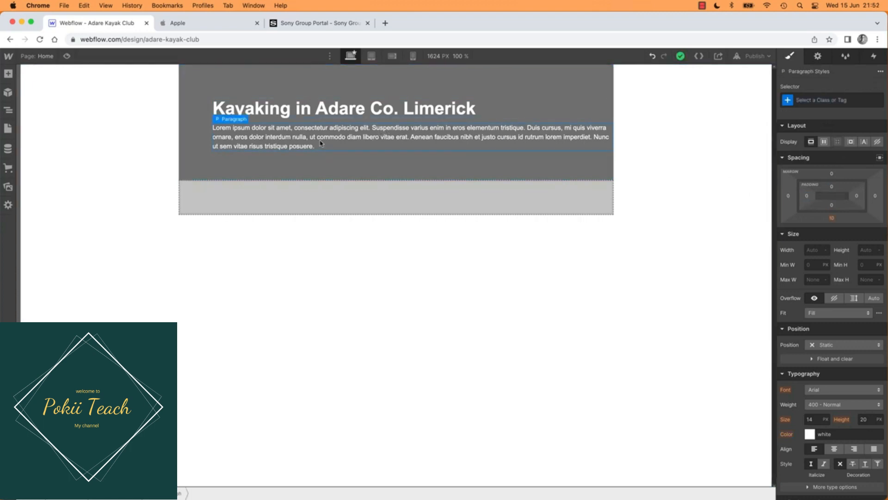
pyautogui.click(840, 100)
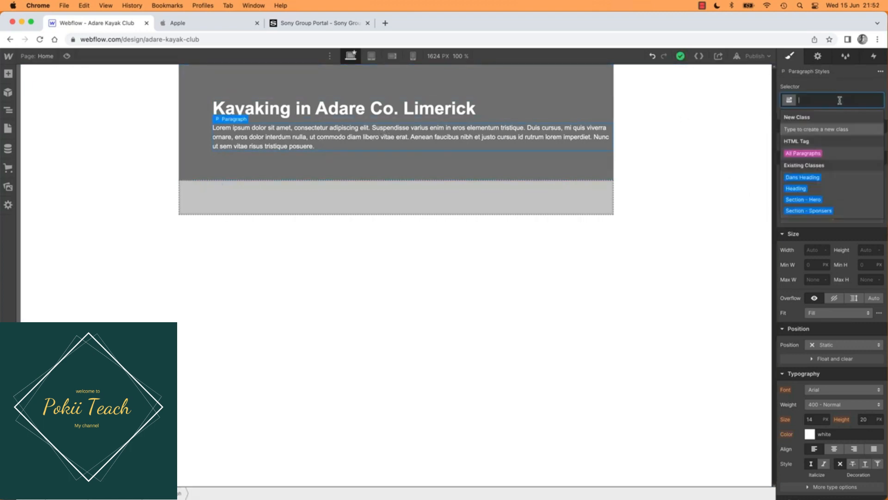
pyautogui.write('p')
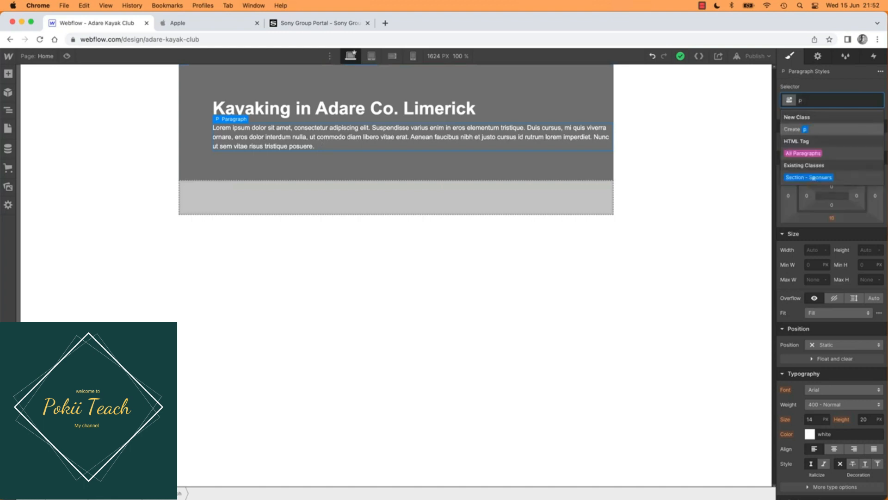
pyautogui.press('BackSpace')
pyautogui.write('P')
pyautogui.write('Hero')
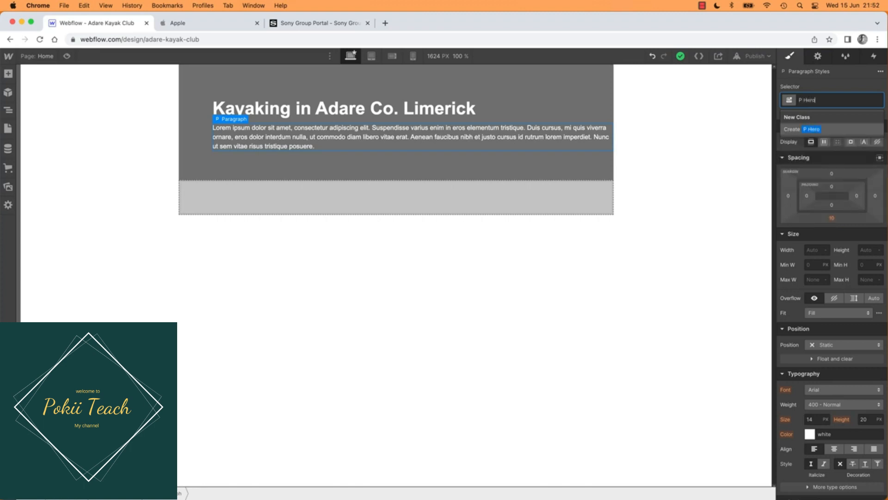
pyautogui.click(812, 131)
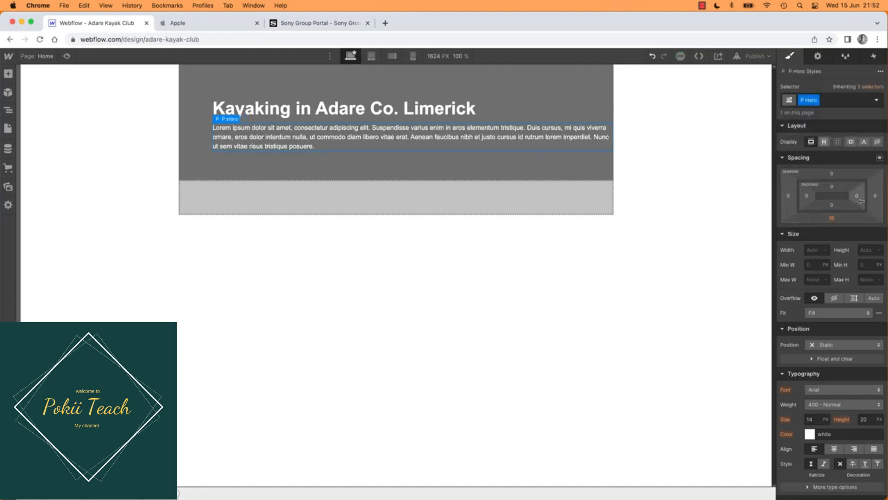
# Step: Set the right padding of the P Hero paragraph to about 508 px so only its text narrows
pyautogui.moveTo(858, 199); pyautogui.dragTo(670, 208)
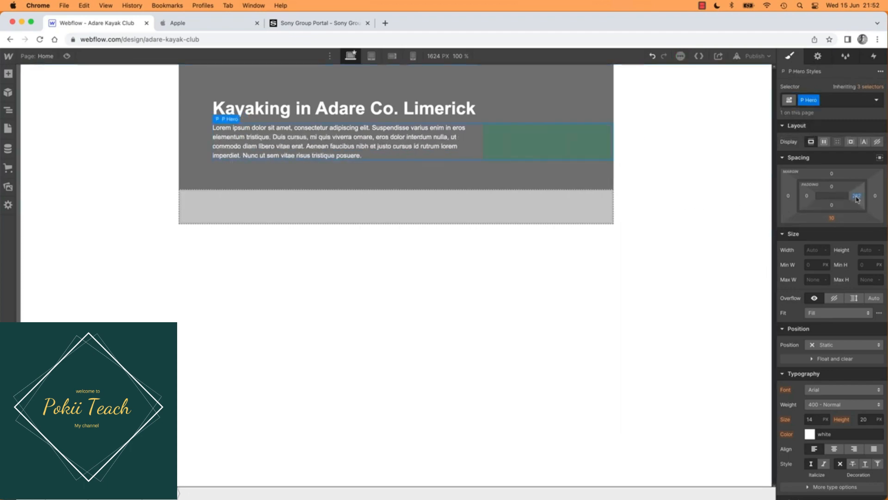
pyautogui.moveTo(857, 199); pyautogui.dragTo(748, 201)
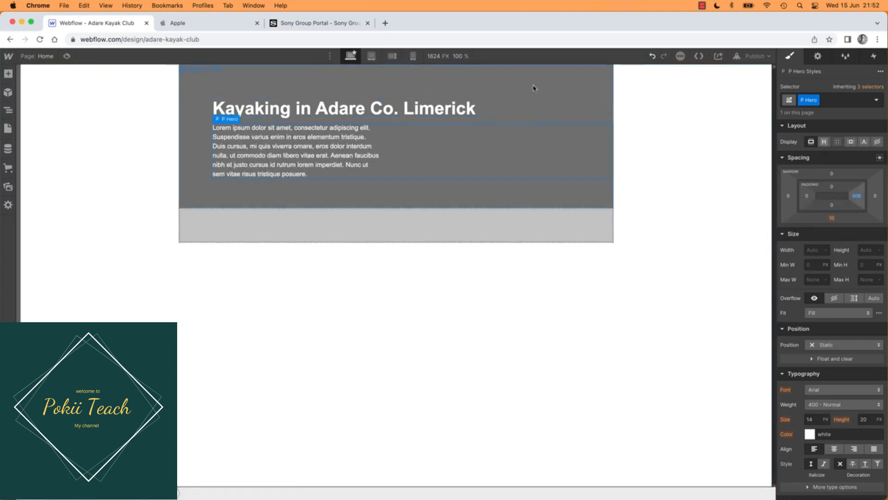
pyautogui.click(533, 88)
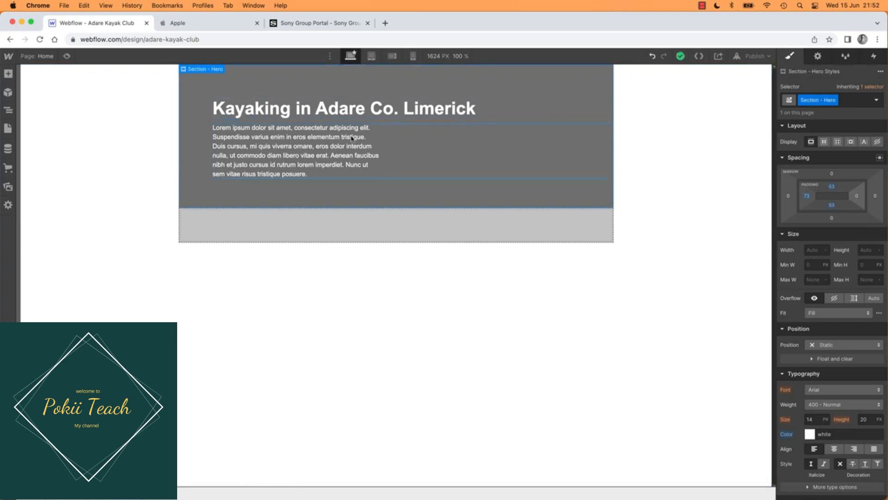
pyautogui.click(344, 157)
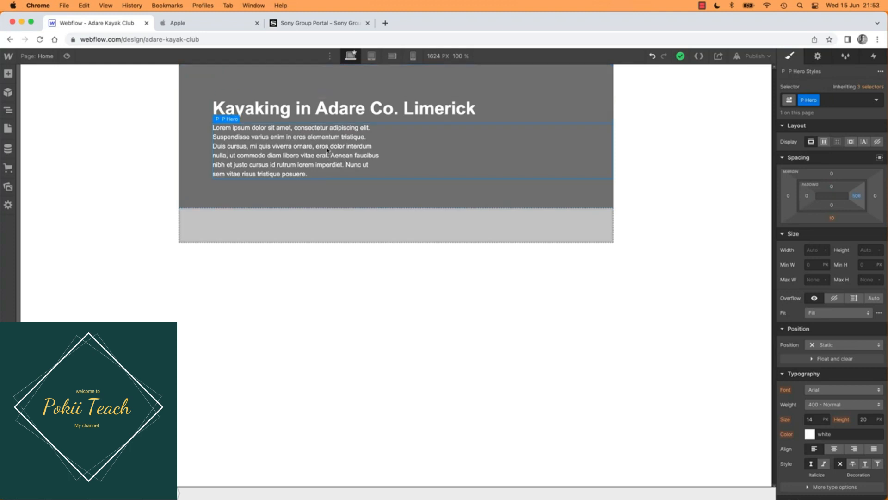
pyautogui.click(335, 73)
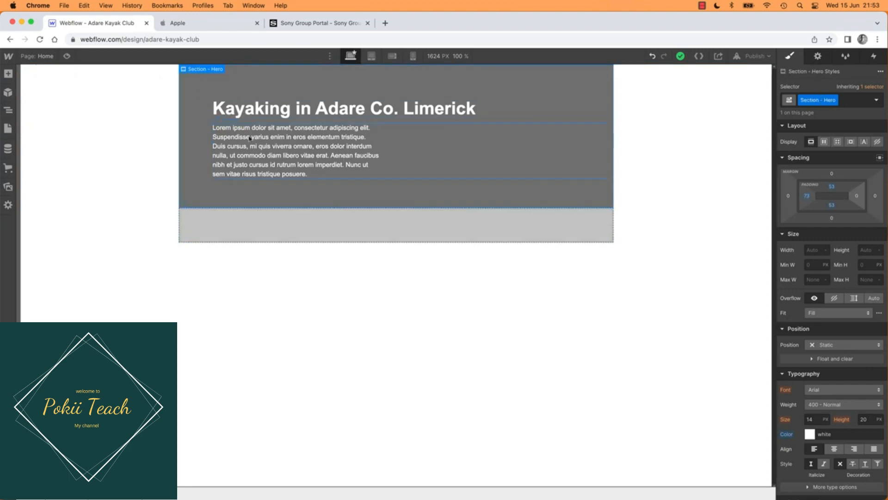
# Step: Try moving the P Hero paragraph out of the hero into Section - Sponsers, and undo the move
pyautogui.click(283, 159)
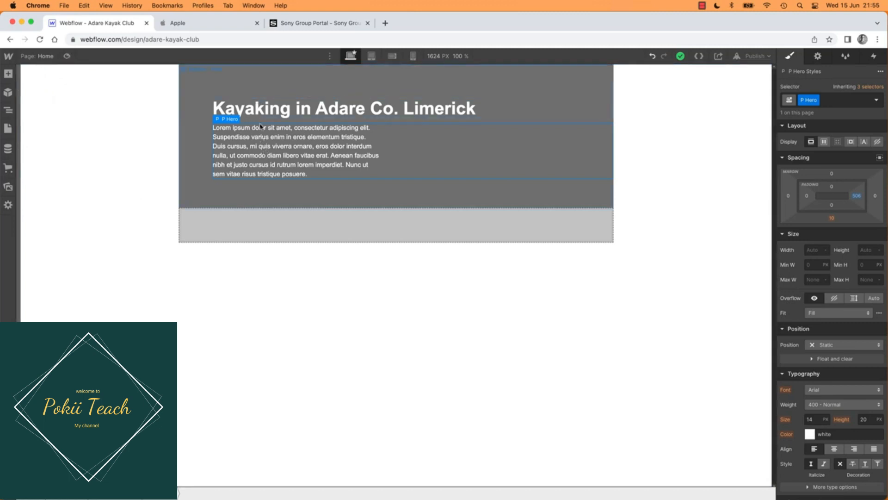
pyautogui.moveTo(276, 198); pyautogui.dragTo(268, 227)
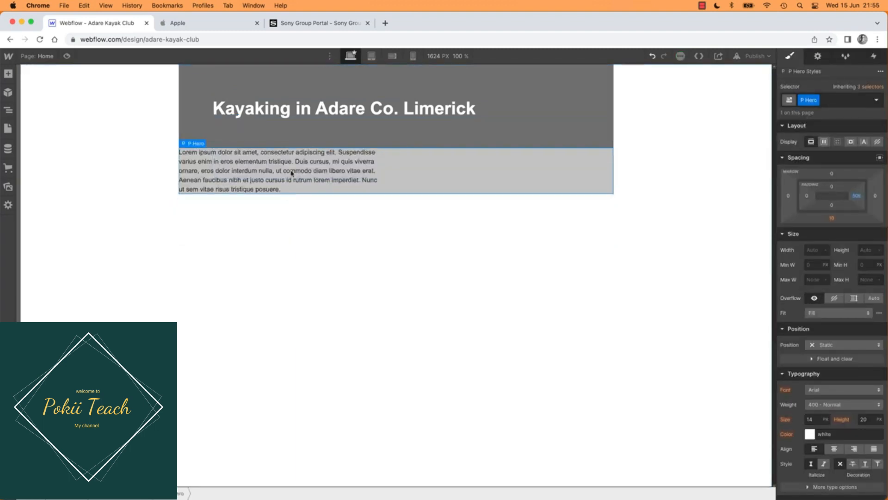
pyautogui.press('super+z')
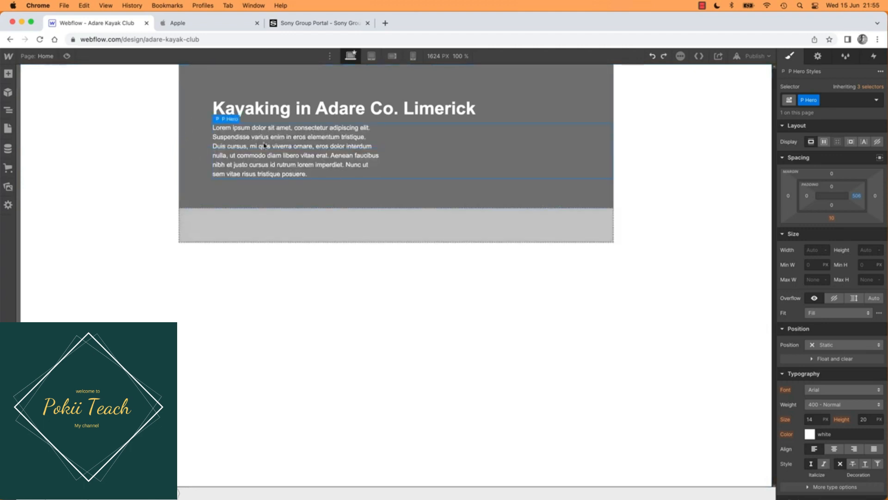
# Step: Pin the Navigator open and add a Heading element inside Section - Sponsers
pyautogui.click(8, 109)
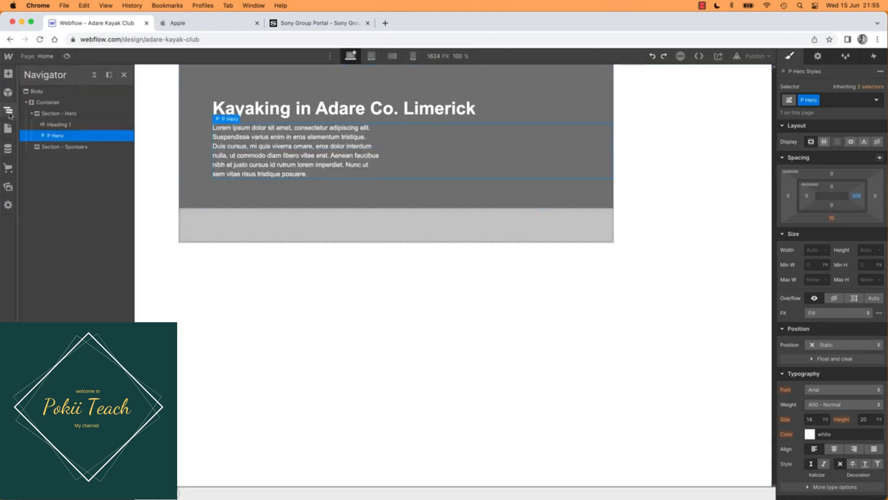
pyautogui.click(108, 75)
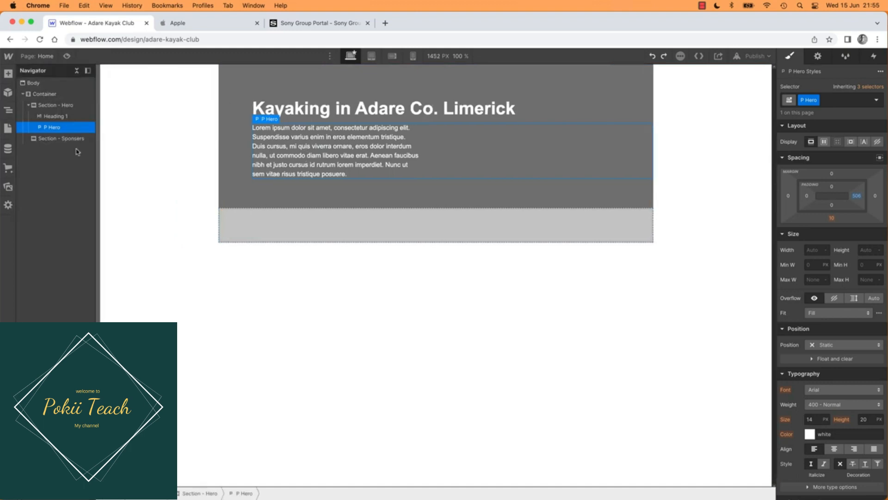
pyautogui.click(9, 74)
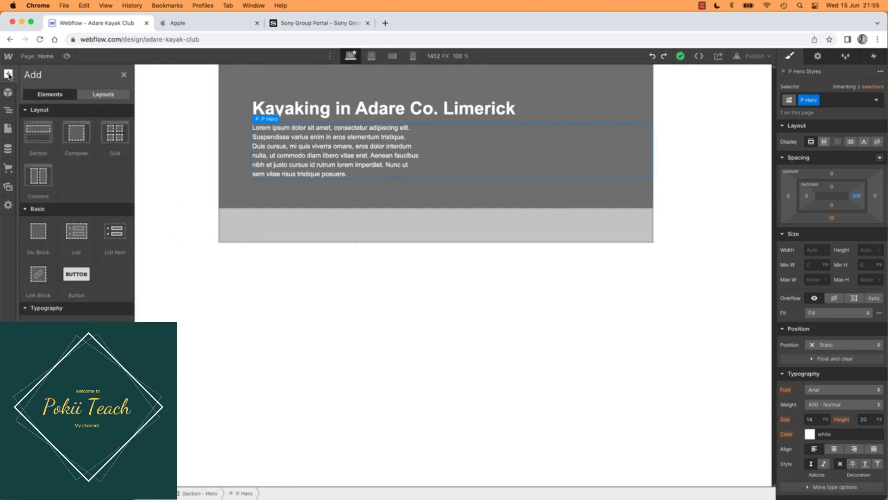
pyautogui.moveTo(40, 330); pyautogui.dragTo(52, 140)
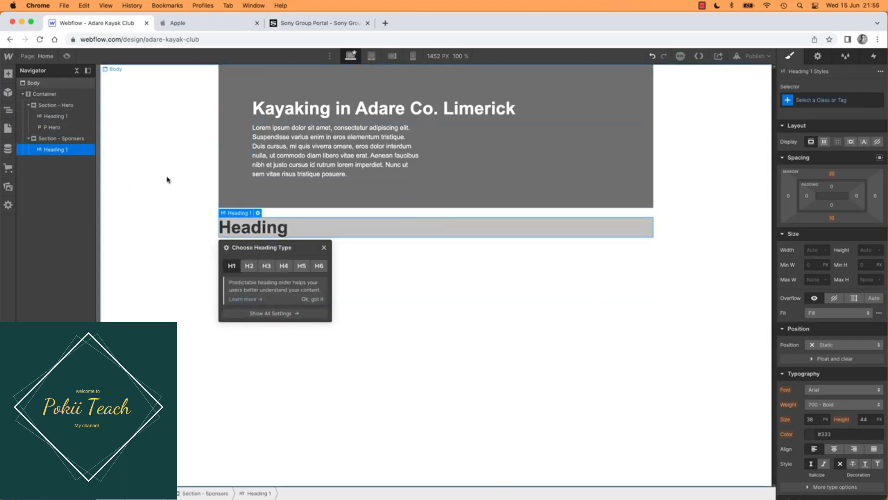
# Step: Delete the heading from Section - Sponsers and pin the Navigator open again with the Body selected
pyautogui.press('Delete')
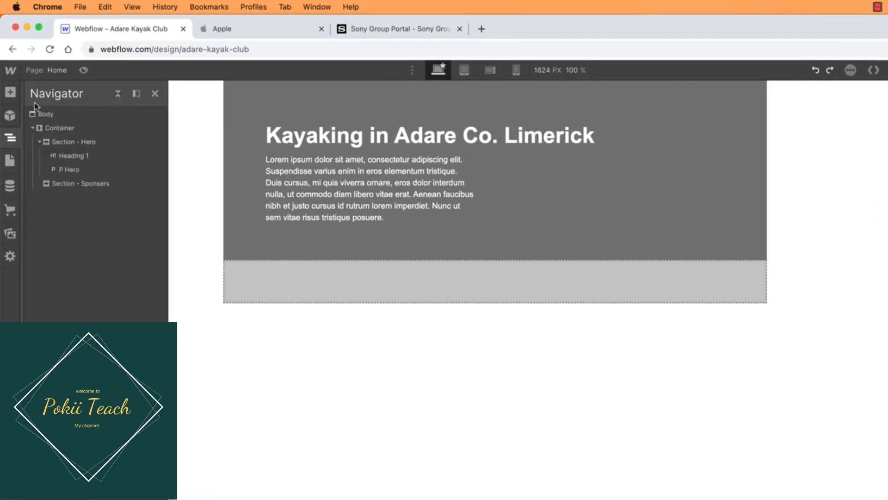
pyautogui.click(10, 138)
pyautogui.click(11, 137)
pyautogui.click(12, 143)
pyautogui.click(12, 144)
pyautogui.click(137, 95)
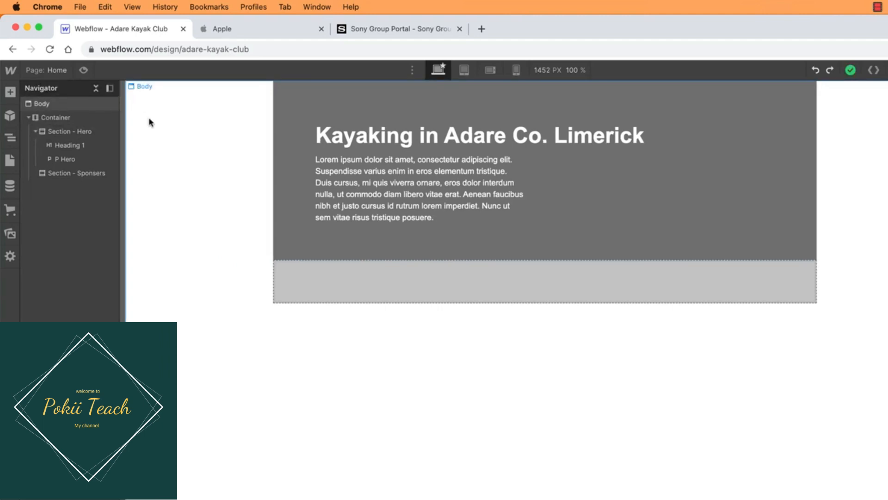
pyautogui.click(232, 204)
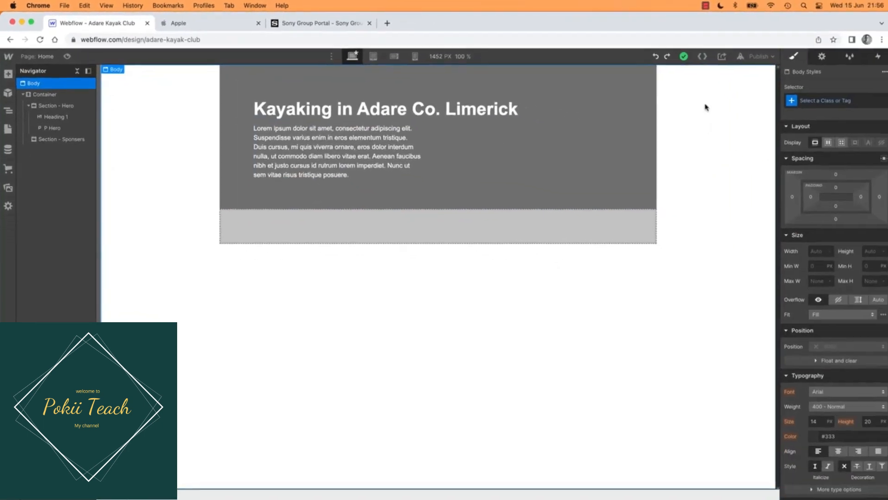
# Step: Open the site's code export preview and look through its HTML, CSS and JS code
pyautogui.click(698, 57)
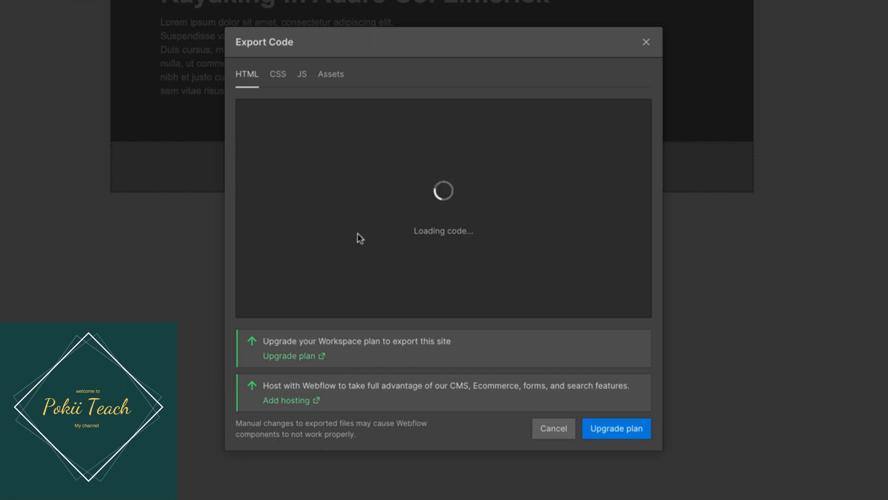
pyautogui.click(644, 43)
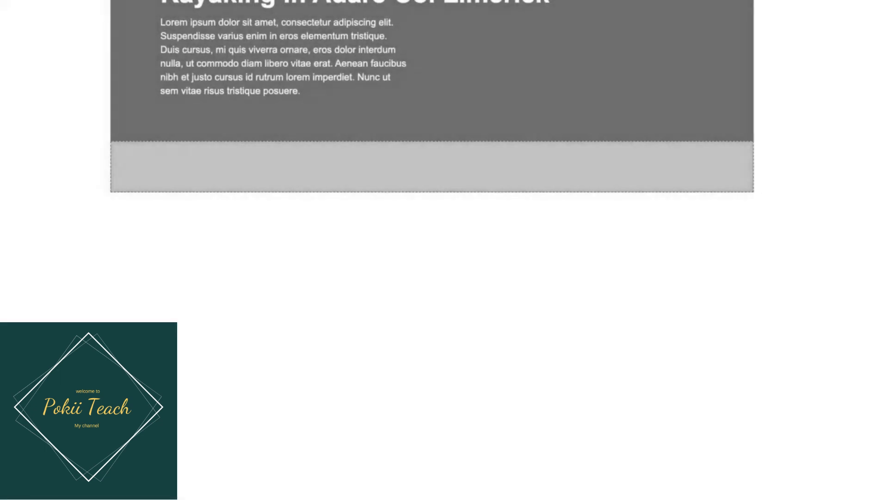
pyautogui.hotkey('shift', 'e')
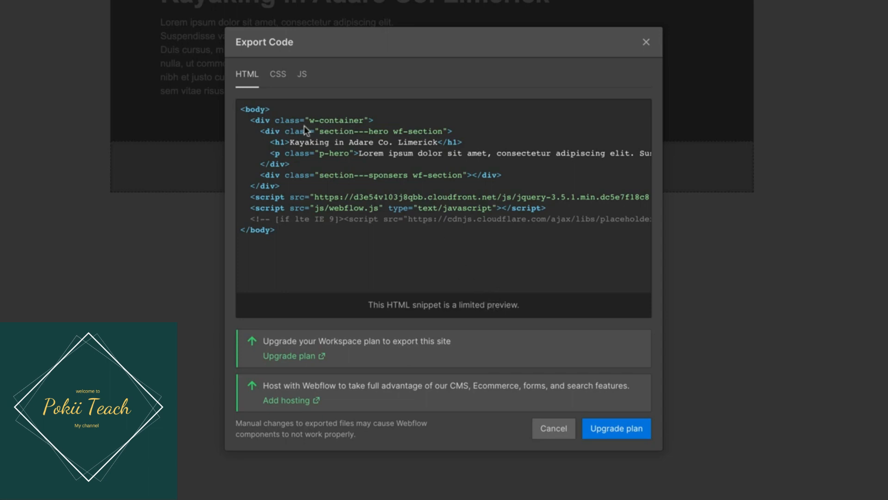
pyautogui.click(277, 75)
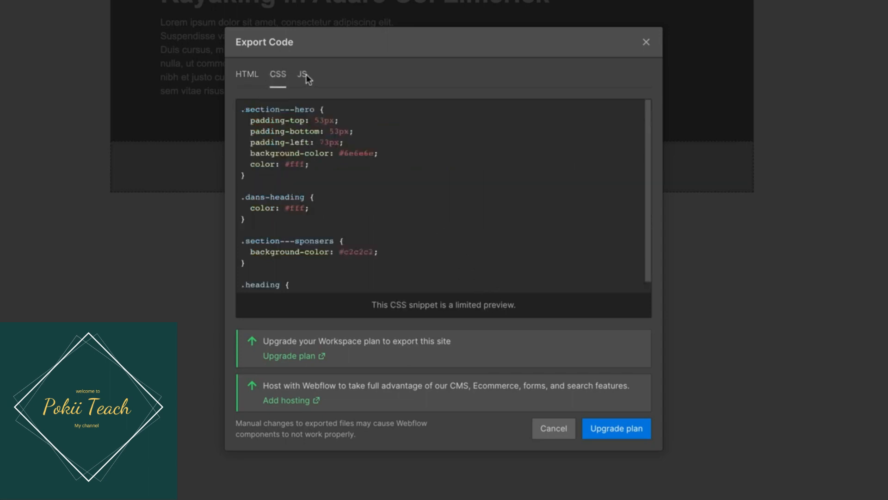
pyautogui.click(304, 76)
pyautogui.click(247, 77)
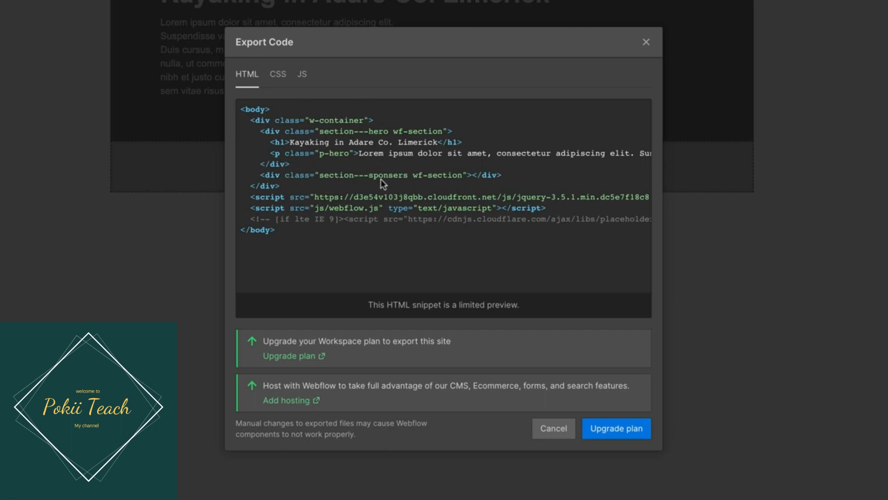
# Step: Examine the exported CSS rules for the page's classes, compare them with the HTML and JS, and close the code preview
pyautogui.click(280, 75)
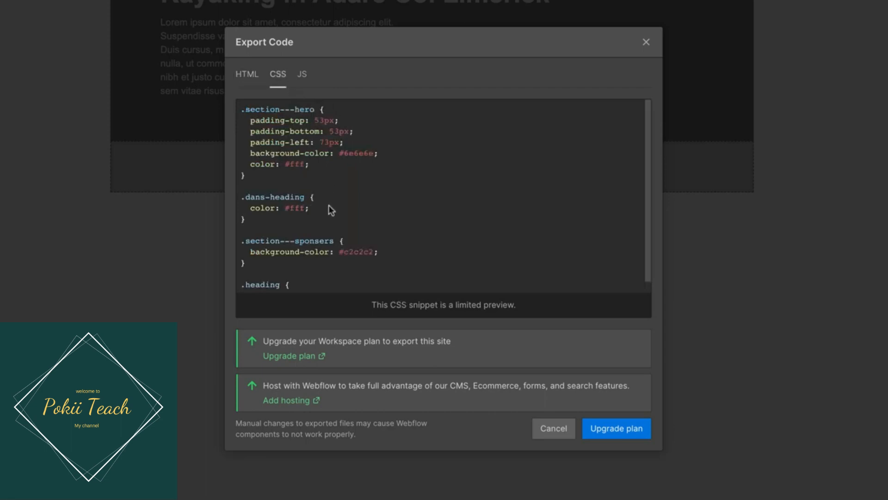
pyautogui.scroll(-2, 340, 221)
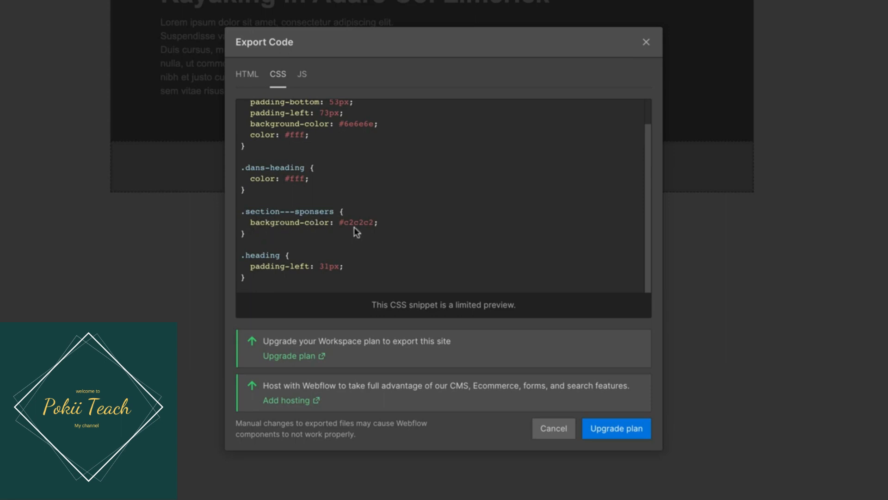
pyautogui.scroll(2, 354, 229)
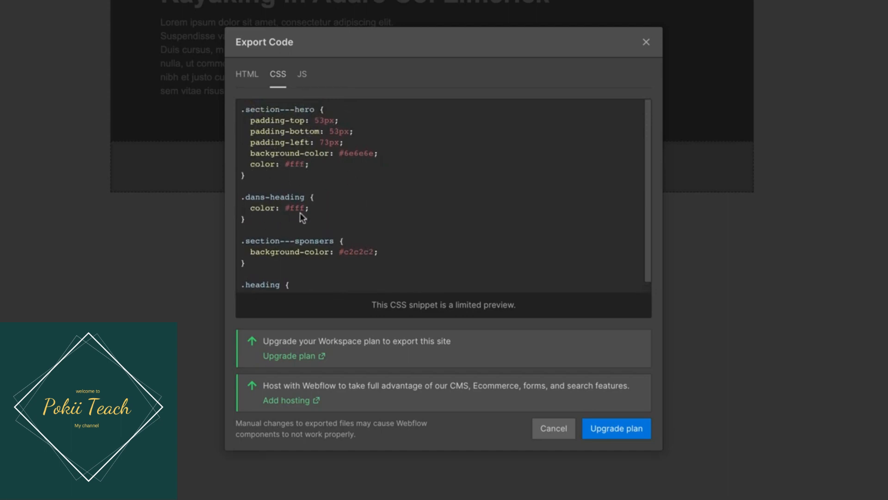
pyautogui.scroll(-2, 298, 212)
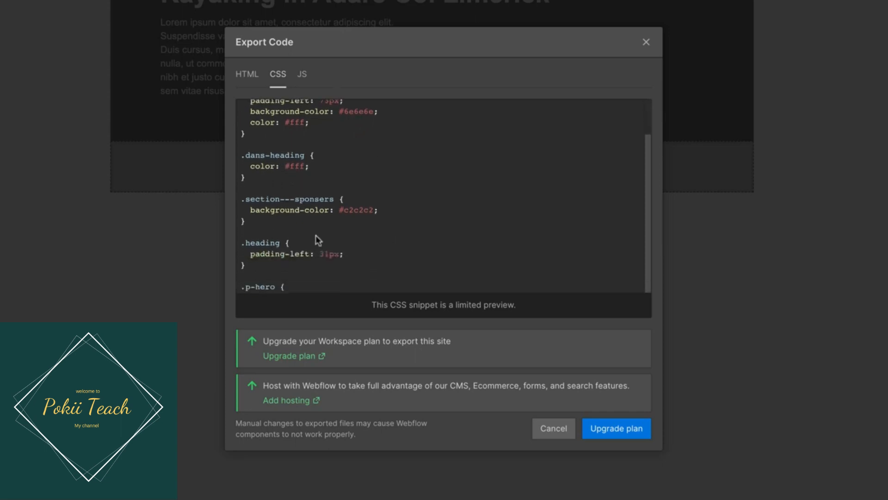
pyautogui.scroll(2, 316, 235)
pyautogui.click(247, 78)
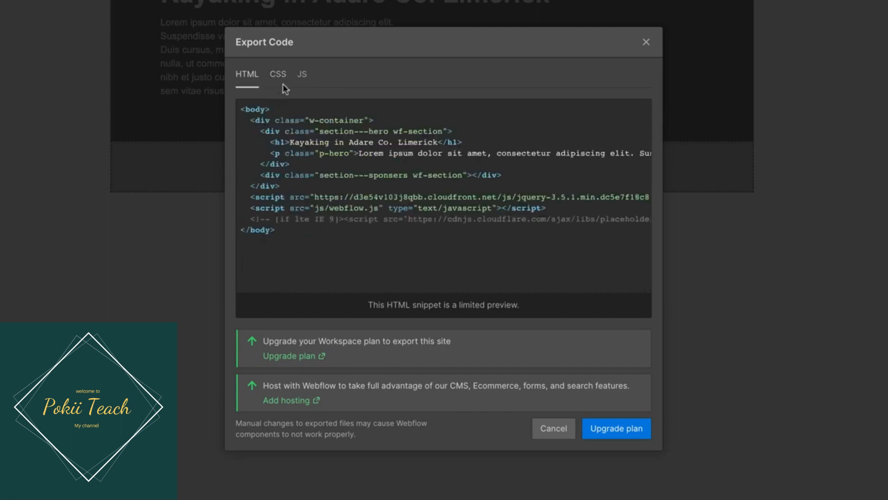
pyautogui.click(282, 82)
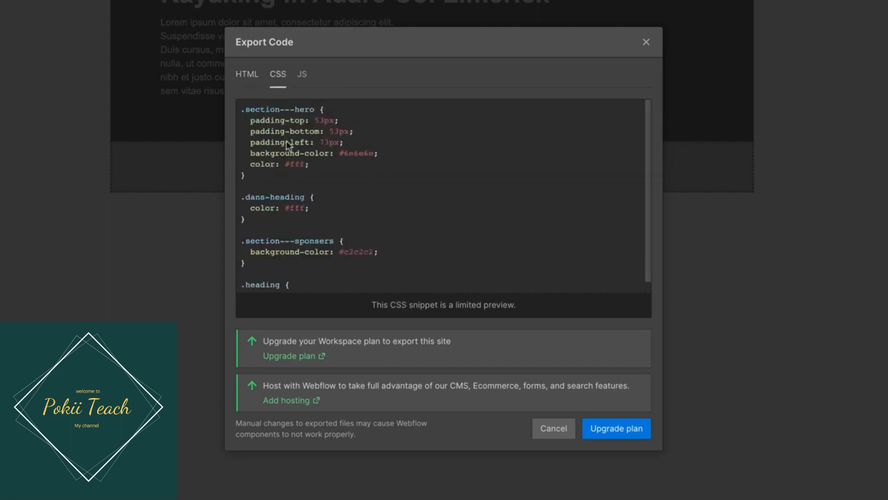
pyautogui.click(308, 75)
pyautogui.click(284, 81)
pyautogui.click(646, 42)
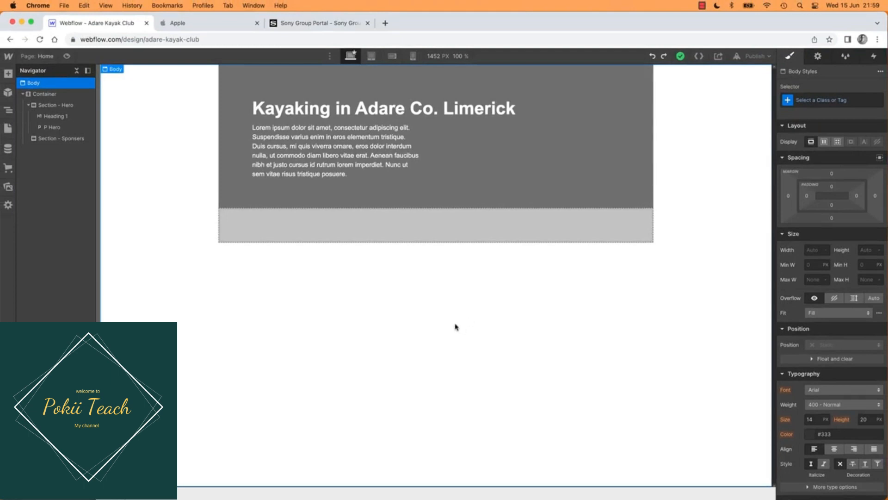
# Step: Try the P Hero paragraph inside Section - Sponsers and move it back under the heading in Section - Hero
pyautogui.moveTo(342, 146); pyautogui.dragTo(377, 277)
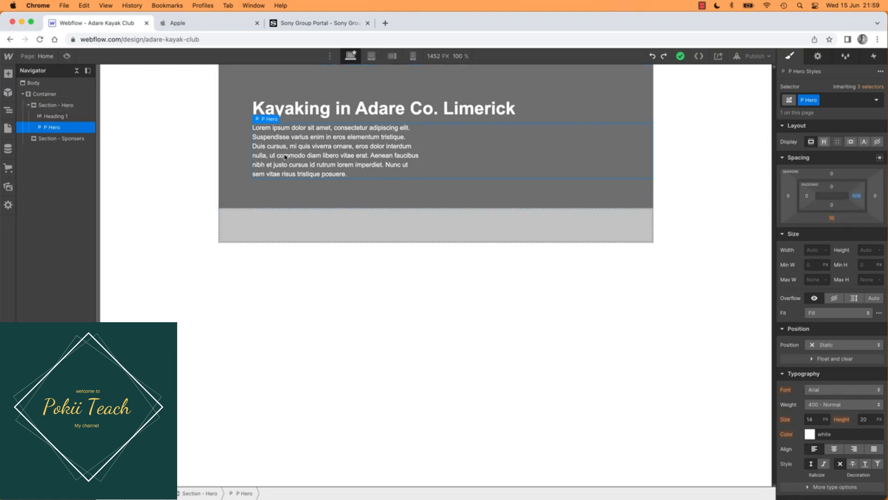
pyautogui.click(57, 107)
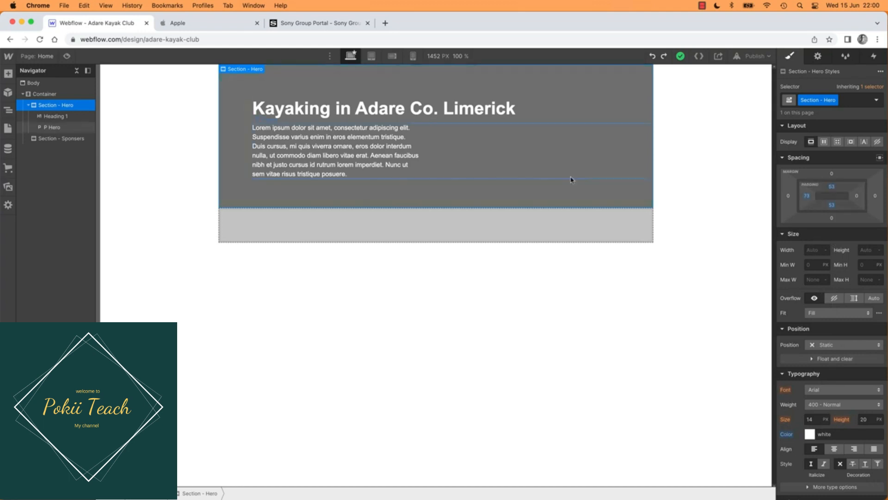
pyautogui.click(344, 162)
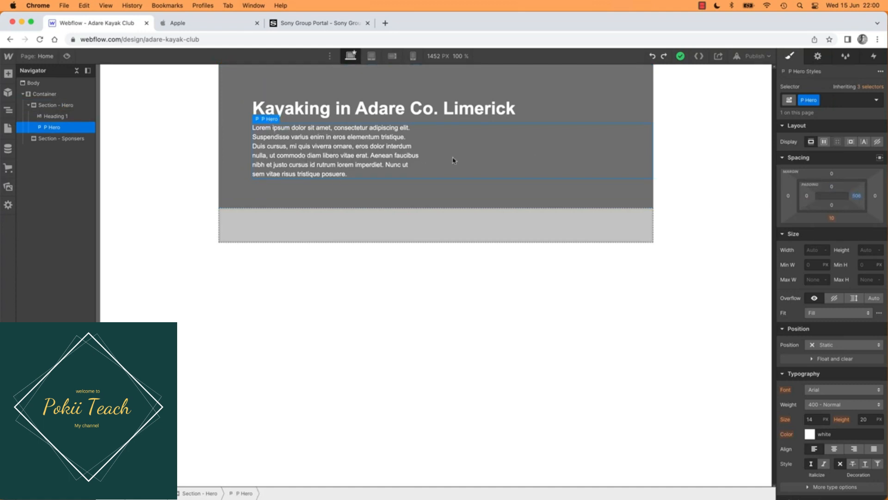
pyautogui.moveTo(319, 156); pyautogui.dragTo(317, 232)
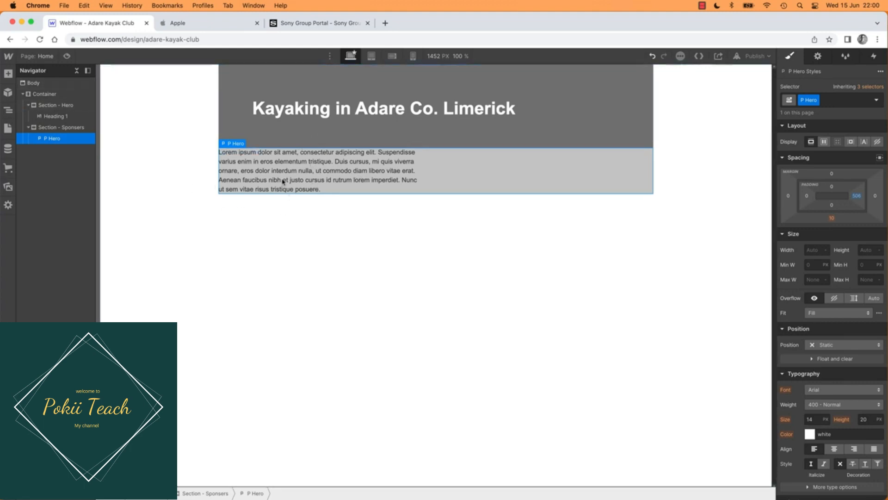
pyautogui.click(242, 115)
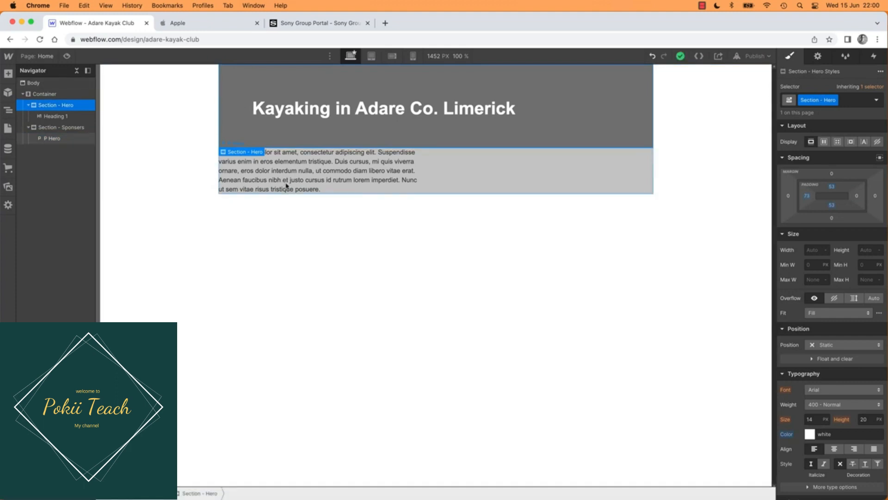
pyautogui.moveTo(285, 183); pyautogui.dragTo(318, 228)
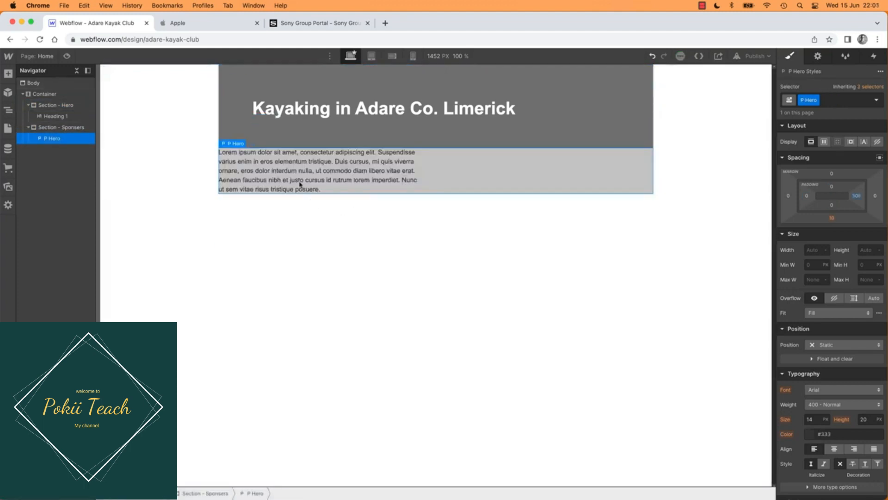
pyautogui.moveTo(298, 192); pyautogui.dragTo(312, 132)
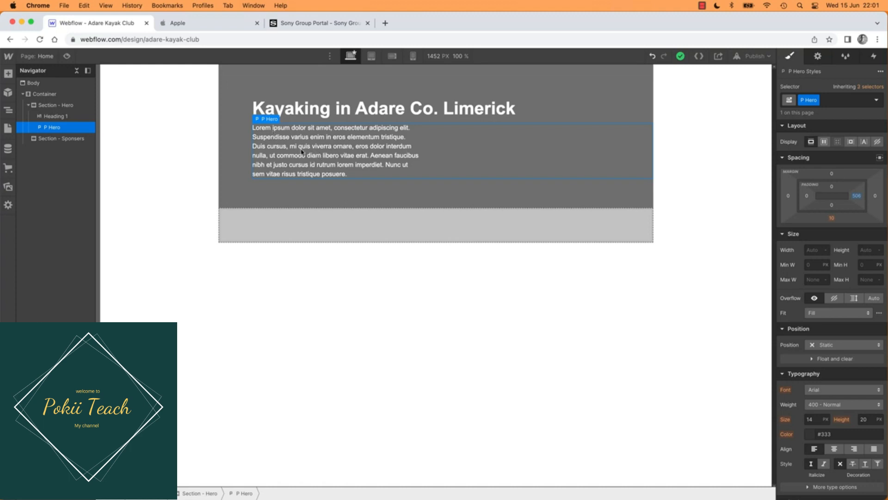
# Step: Try red (#ff0000) as the text colour of Section - Hero and restore it to white (#ffffff)
pyautogui.click(227, 145)
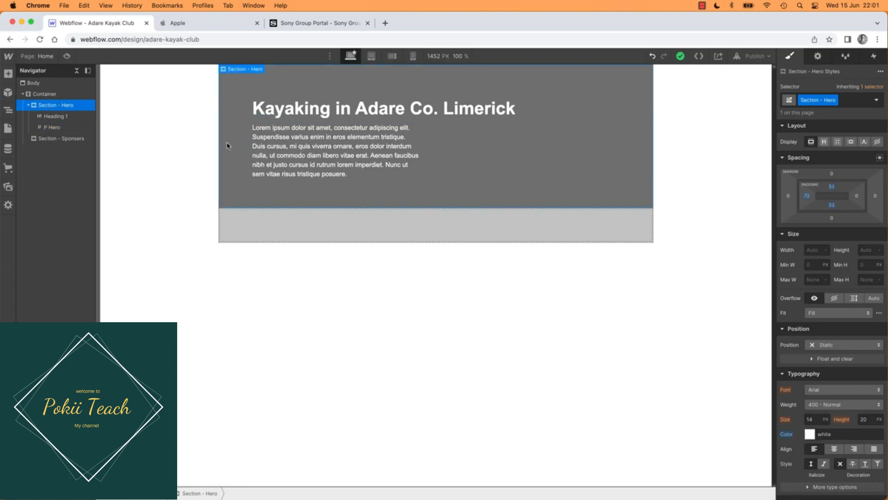
pyautogui.click(809, 434)
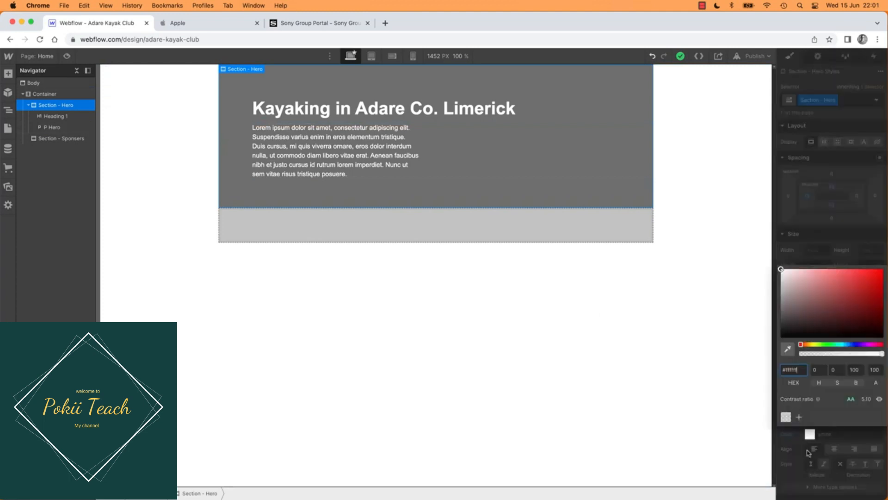
pyautogui.moveTo(828, 305); pyautogui.dragTo(884, 268)
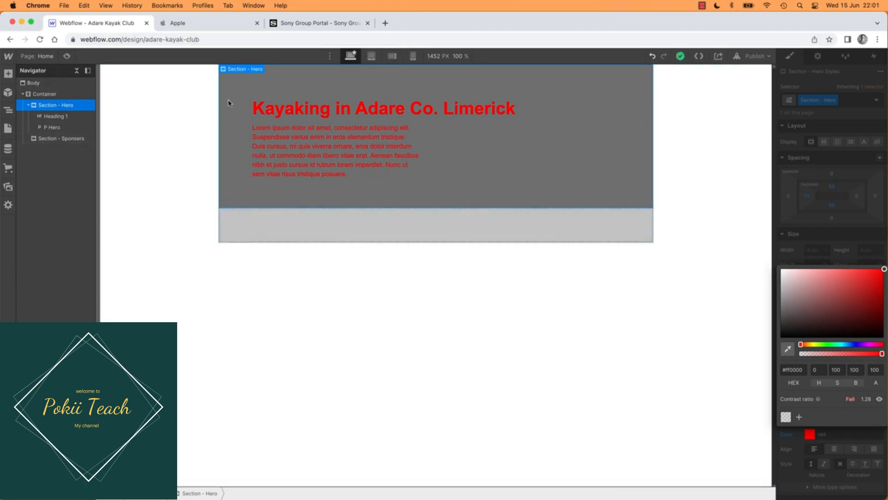
pyautogui.moveTo(804, 305); pyautogui.dragTo(766, 261)
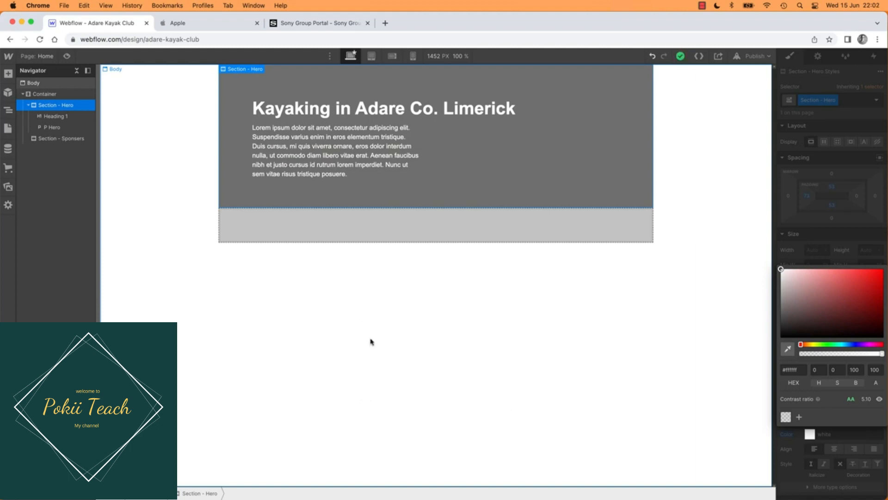
pyautogui.click(356, 160)
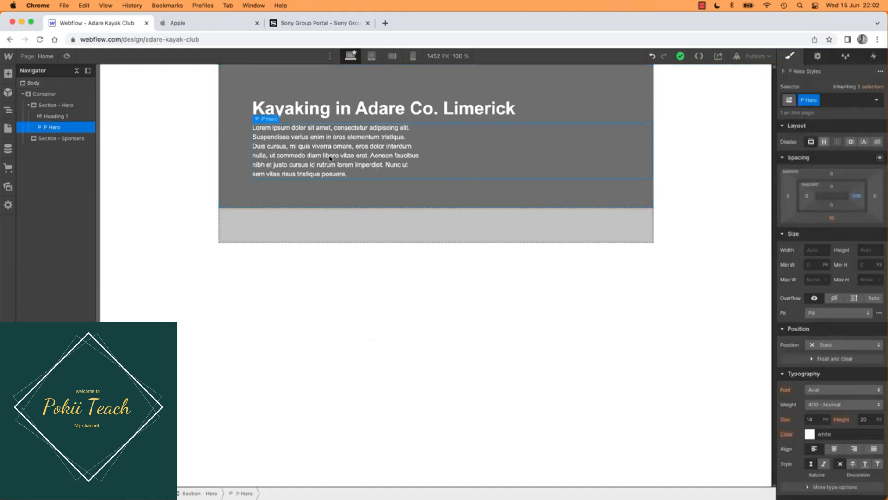
pyautogui.click(244, 146)
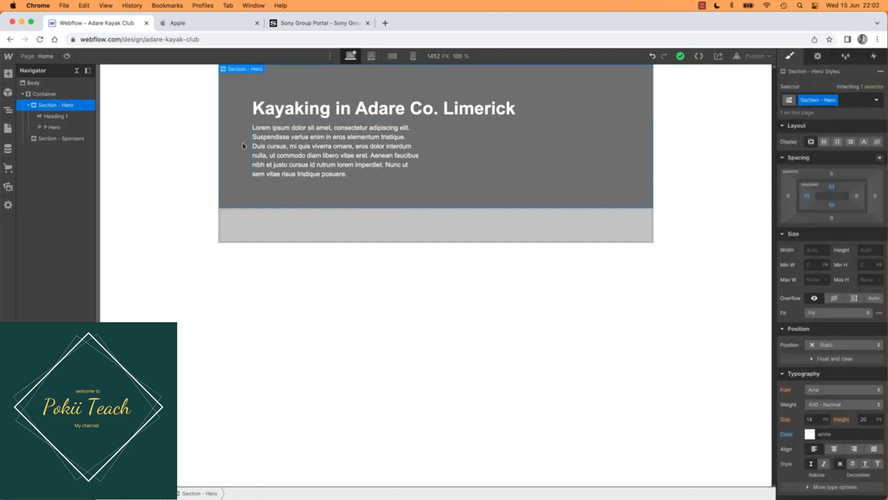
pyautogui.click(298, 159)
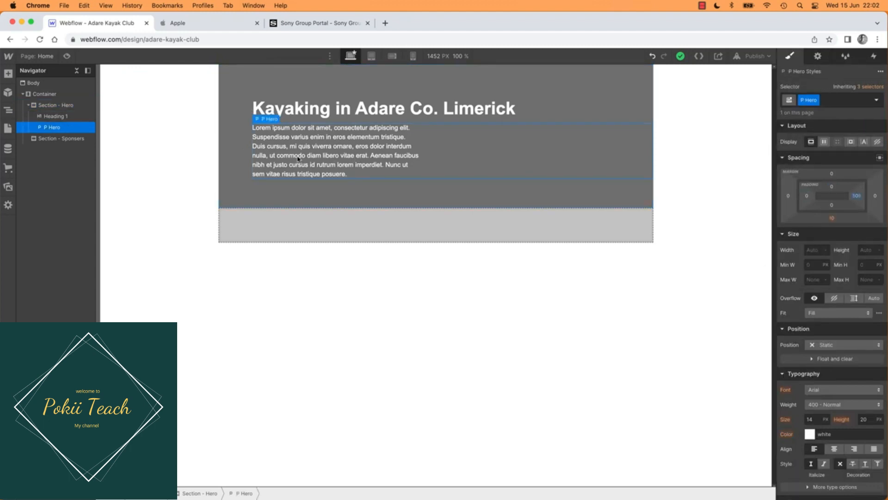